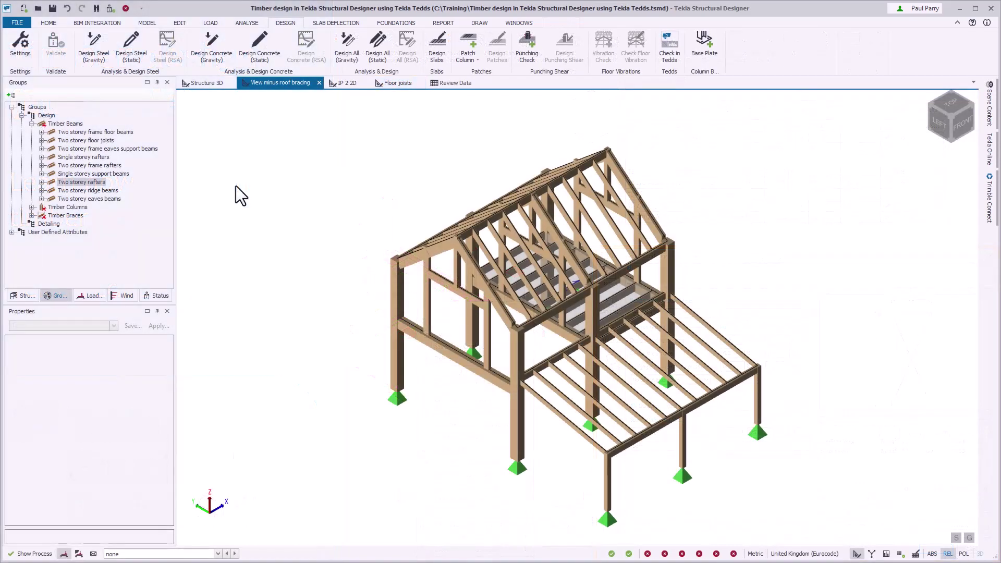
# - Select all Two storey rafters in visible views and bring up their Tekla Tedds design options
pyautogui.click(102, 183)
pyautogui.rightClick(102, 183)
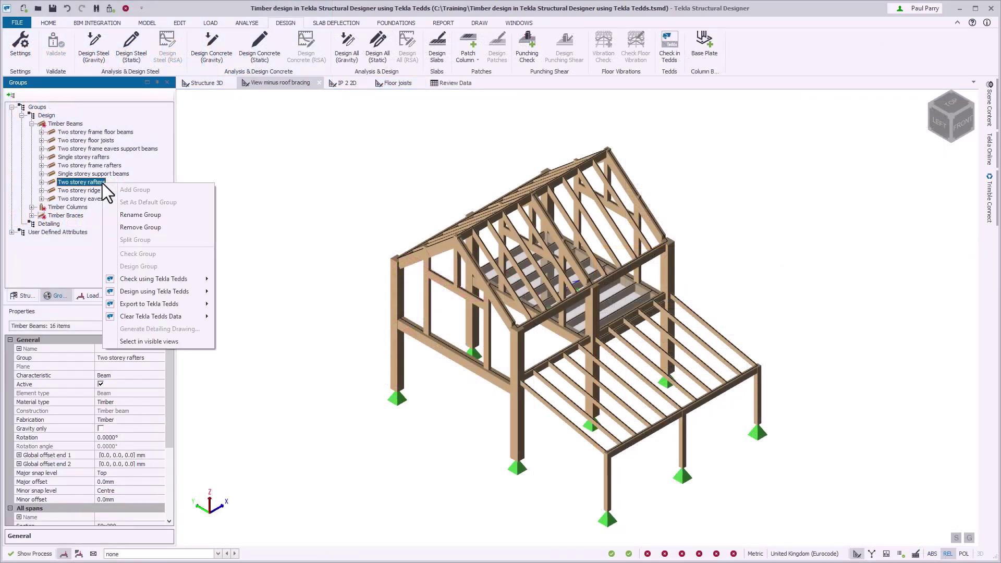
pyautogui.click(198, 341)
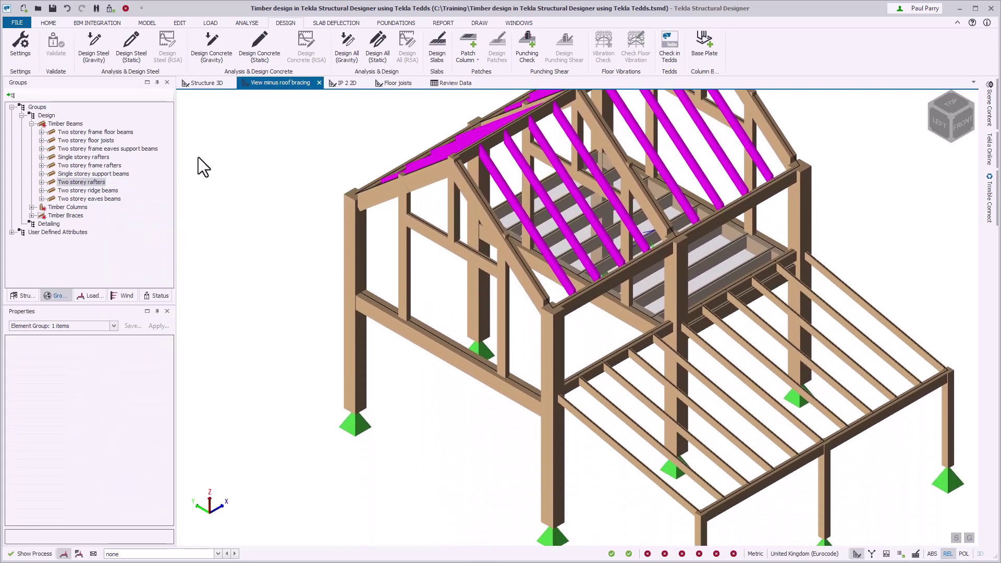
pyautogui.rightClick(494, 173)
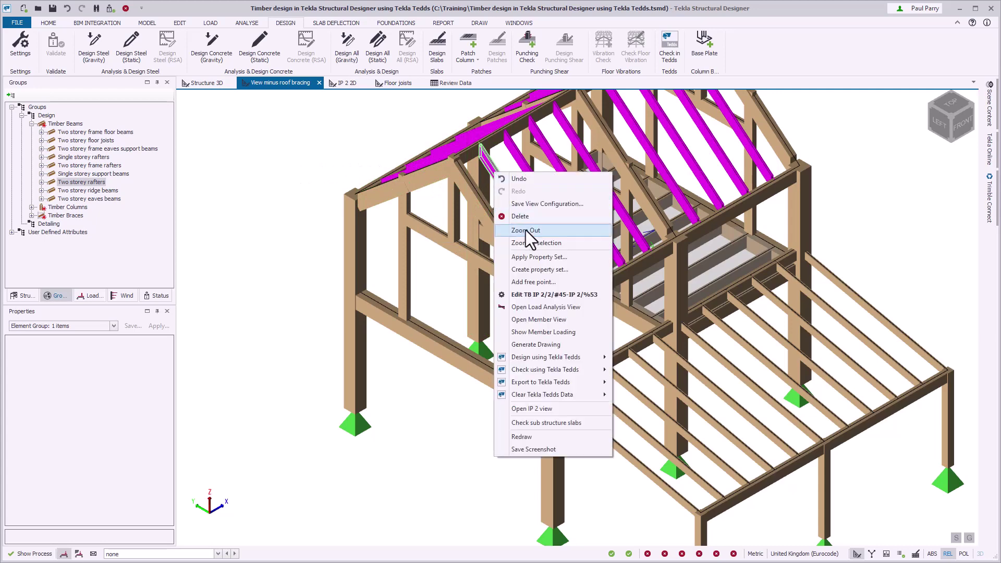
# - Design the rafter group in Tekla Tedds using the Wind: Comp design case
pyautogui.moveTo(595, 354)
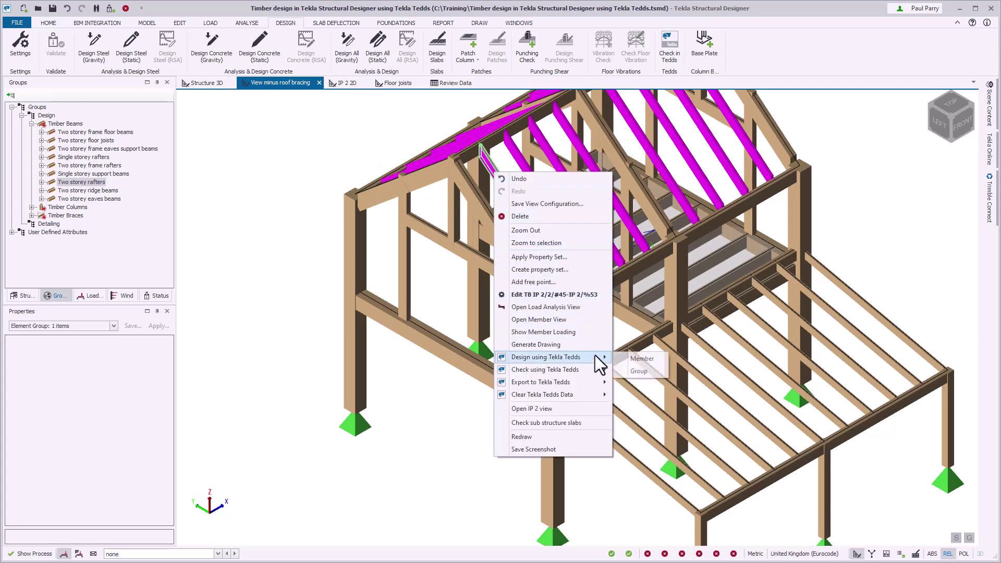
pyautogui.click(661, 371)
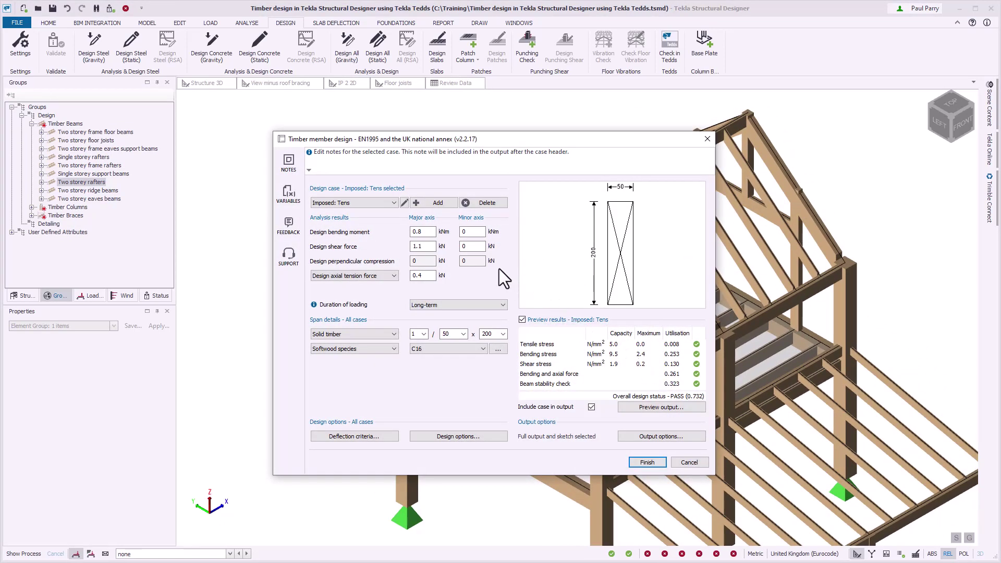
pyautogui.click(393, 202)
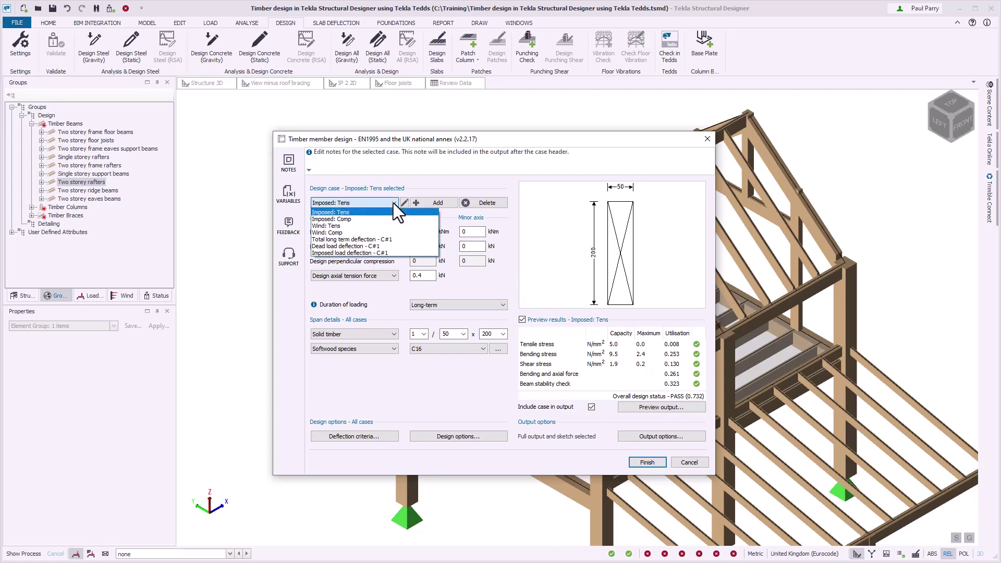
pyautogui.press('Down')
pyautogui.press('Down')
pyautogui.press('Down')
pyautogui.press('Return')
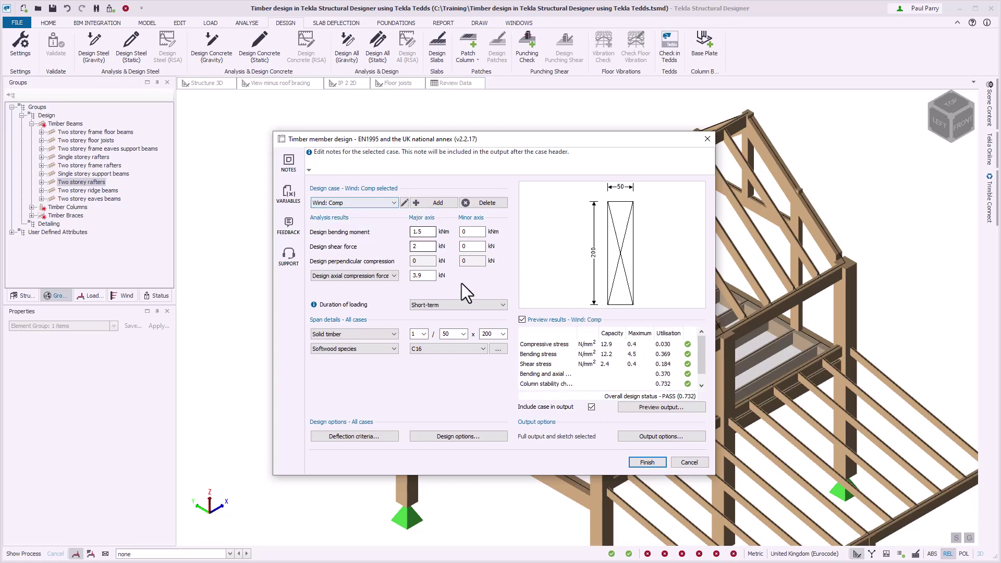
# - Set the rafter section depth to 150 and the timber grade to C18
pyautogui.click(504, 333)
pyautogui.press('Up')
pyautogui.press('Up')
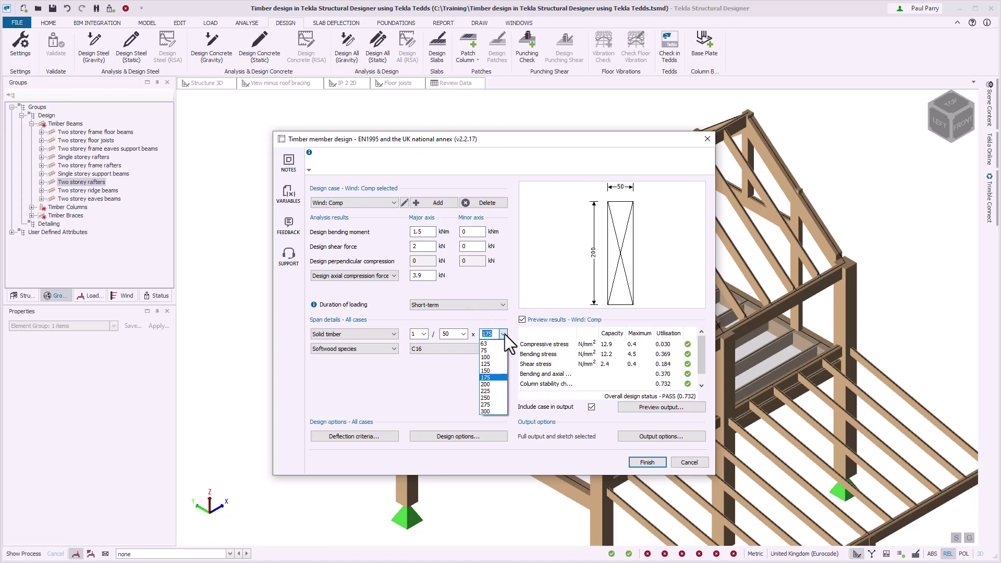
pyautogui.press('Return')
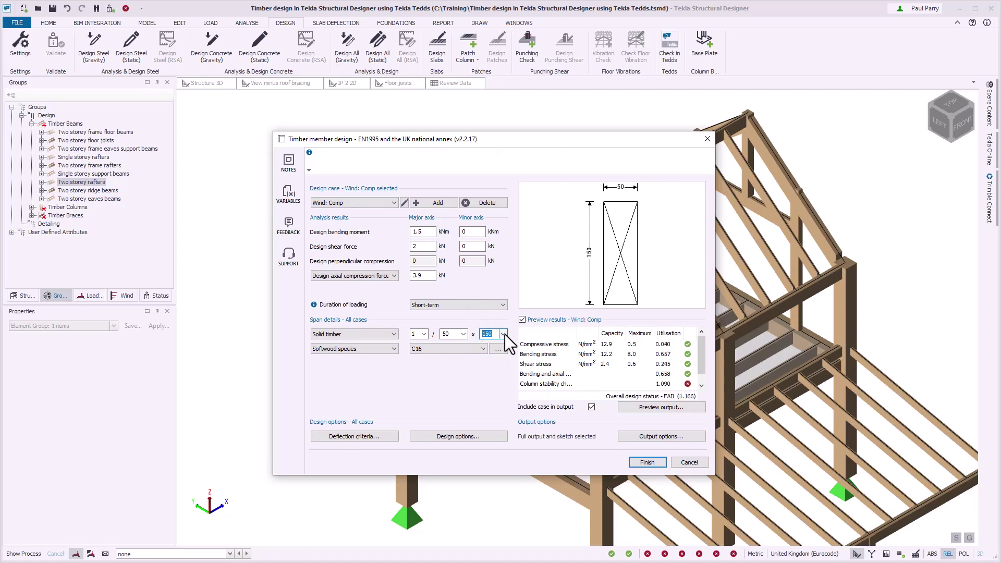
pyautogui.click(483, 349)
pyautogui.press('Down')
pyautogui.press('Down')
pyautogui.press('Return')
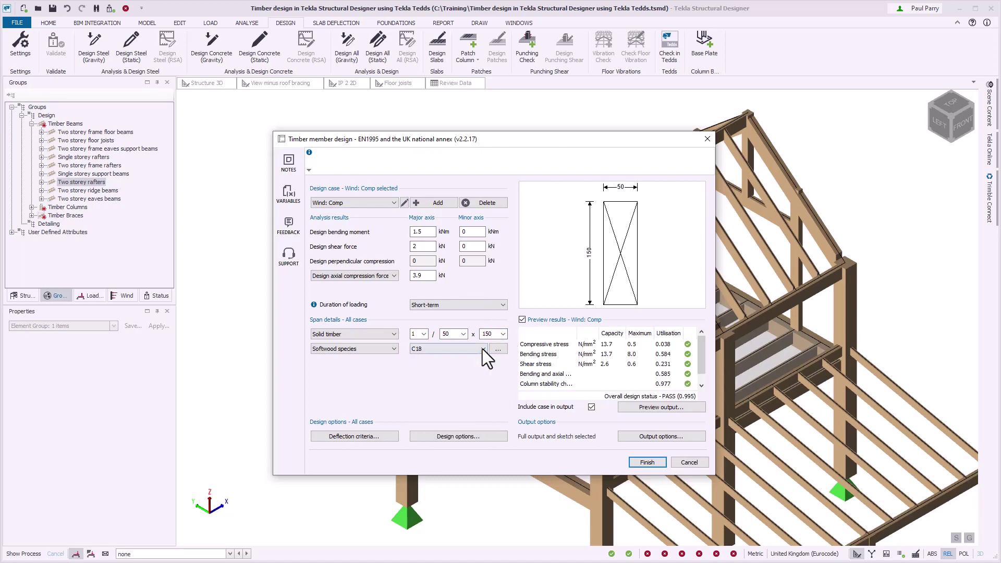
# - Finish the check of the 16 rafters and colour the model by utilisation Ratio
pyautogui.click(647, 463)
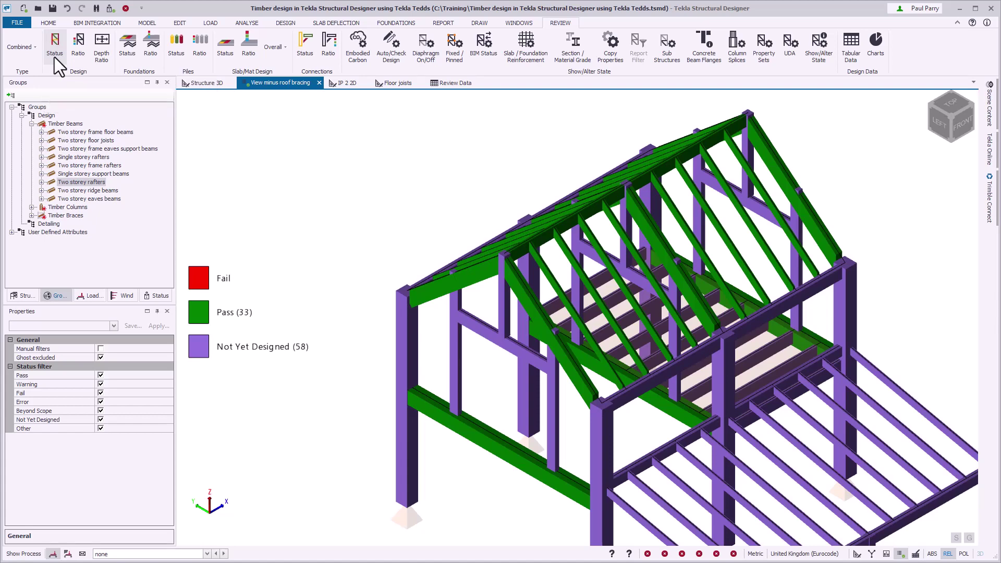
pyautogui.click(77, 57)
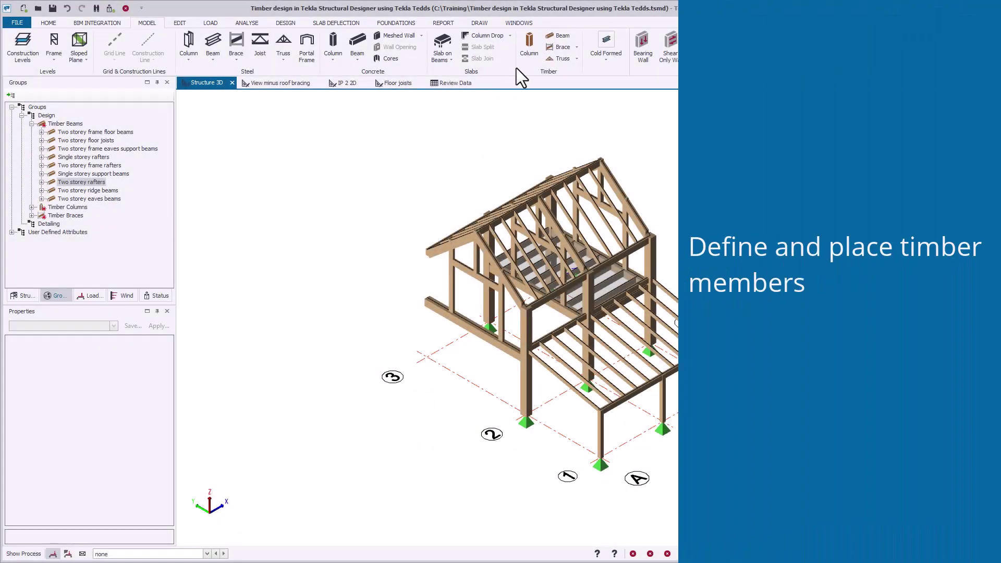
# - Place a 300x300 sawn softwood timber column from base to top at grid 3/A
pyautogui.click(529, 53)
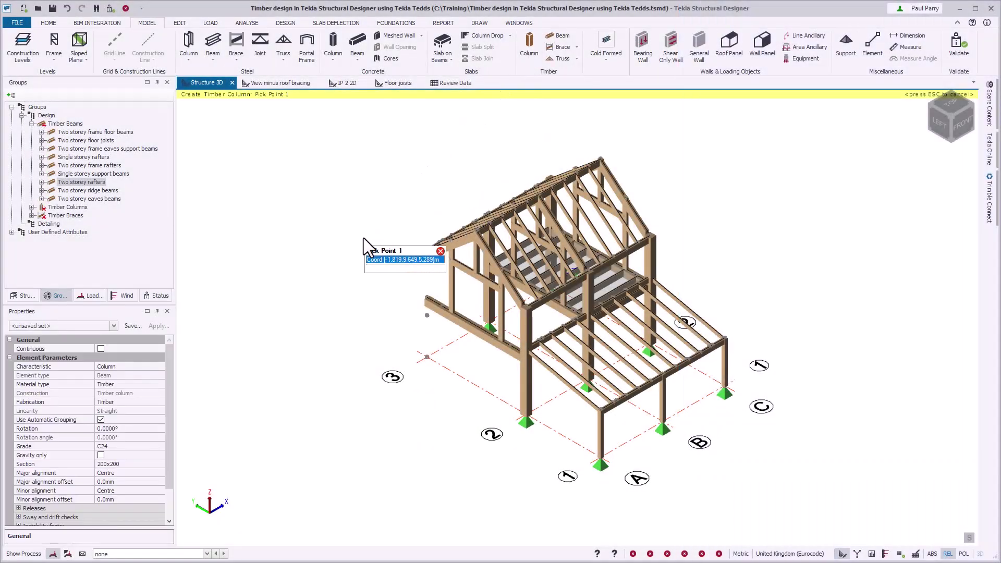
pyautogui.click(161, 464)
pyautogui.click(161, 464)
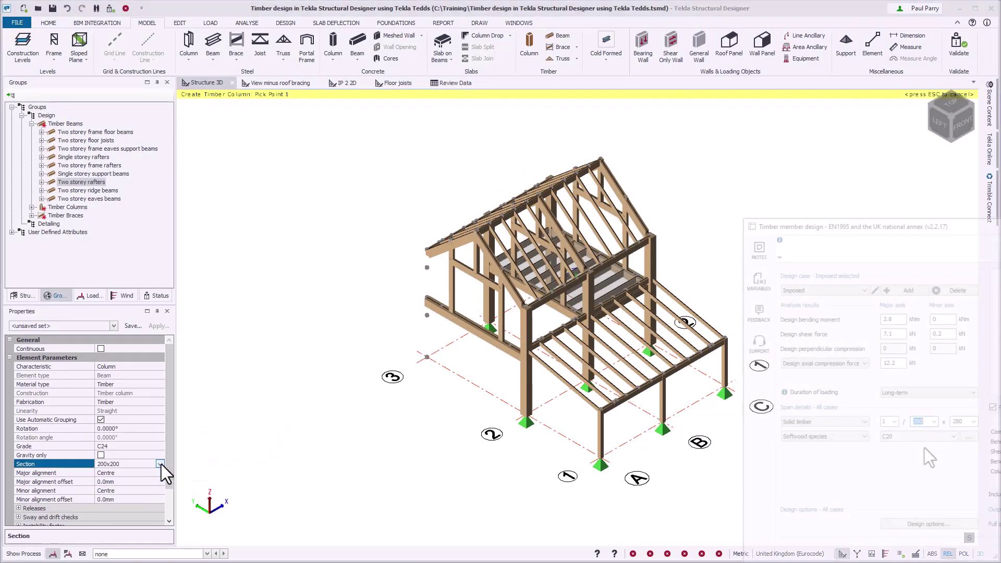
pyautogui.click(161, 464)
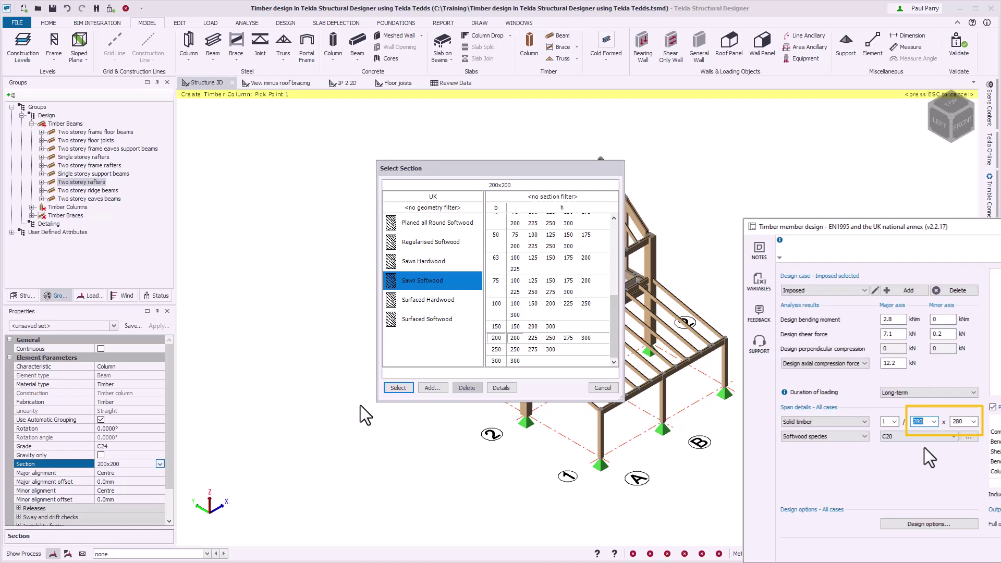
pyautogui.click(516, 360)
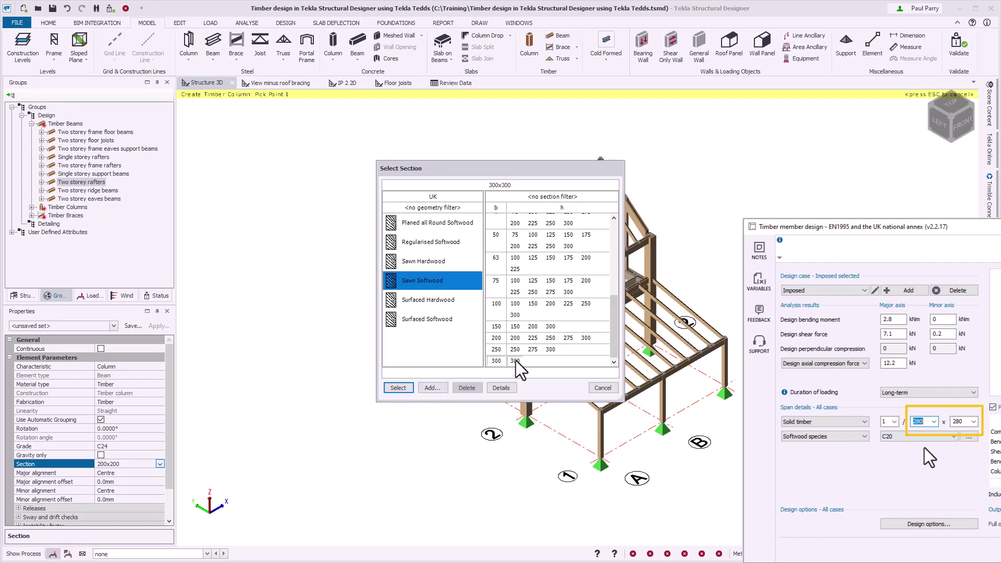
pyautogui.click(399, 388)
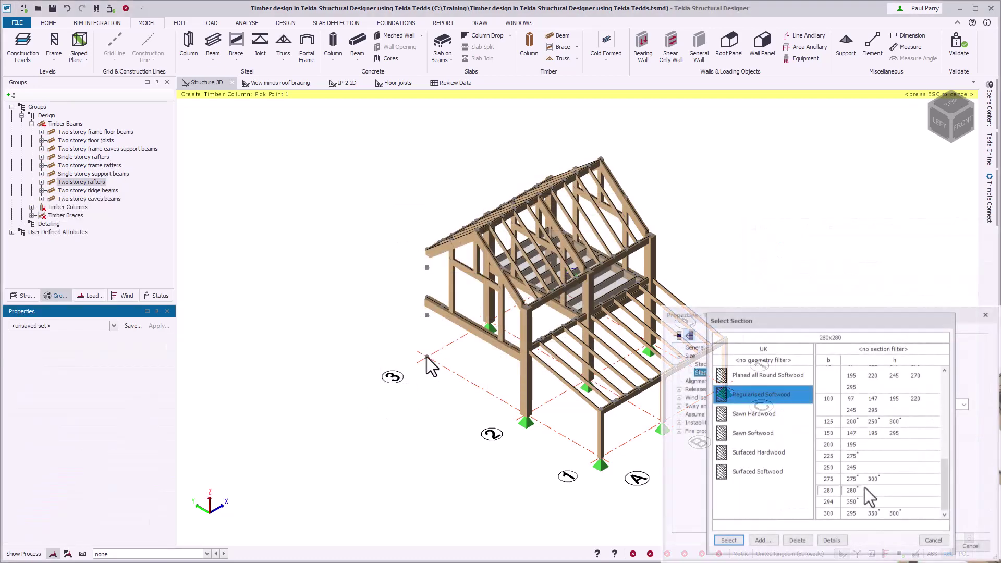
pyautogui.click(427, 357)
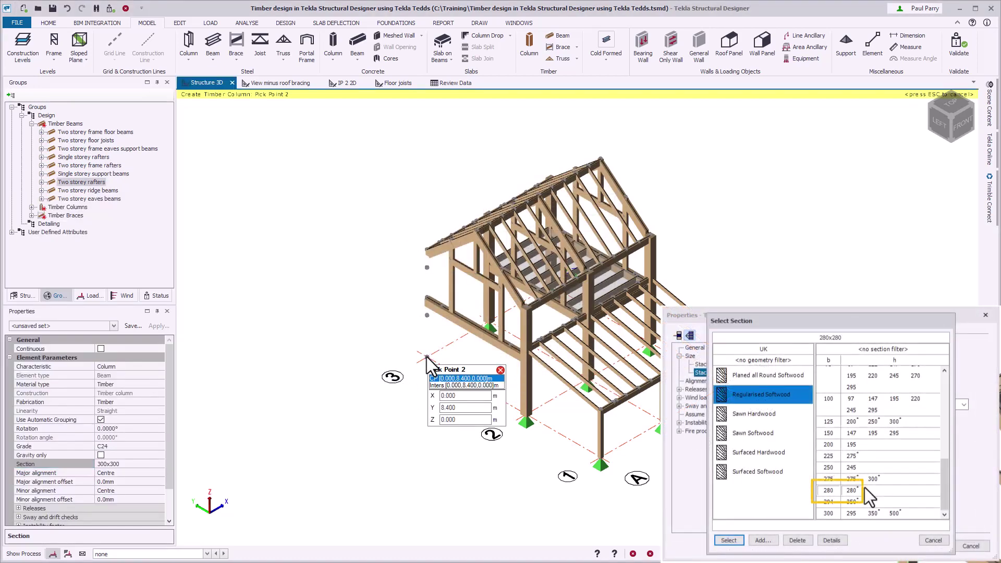
pyautogui.click(425, 251)
pyautogui.press('Escape')
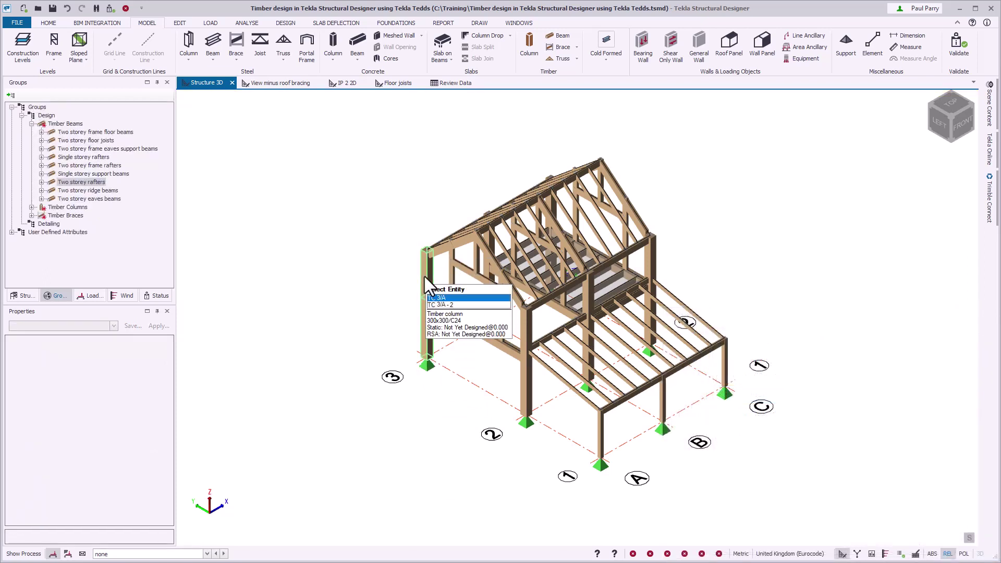
# - Splice column TC 3/A at Stack #2 and give that stack a 200x200 section
pyautogui.rightClick(424, 277)
pyautogui.click(503, 386)
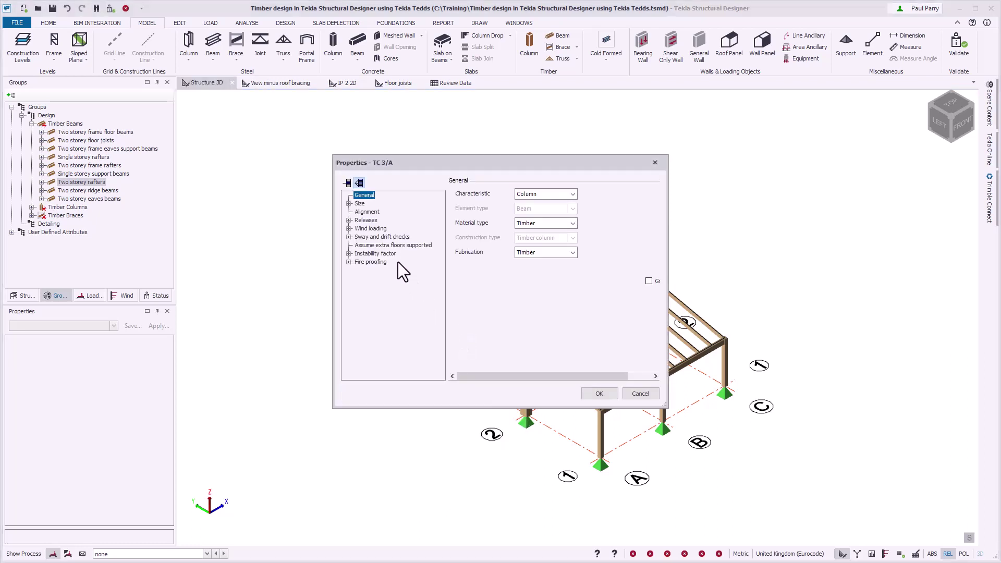
pyautogui.click(348, 203)
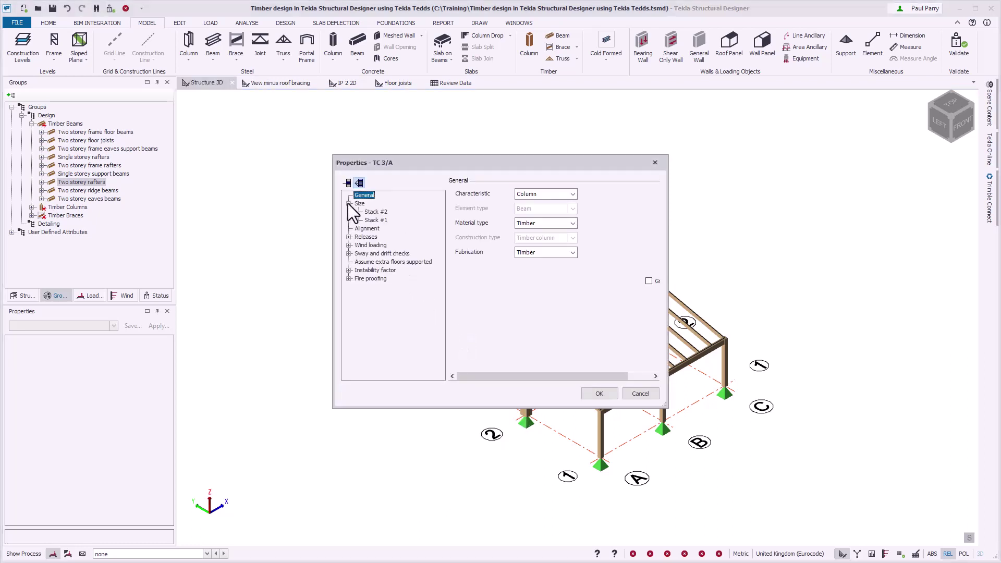
pyautogui.click(379, 212)
pyautogui.click(458, 208)
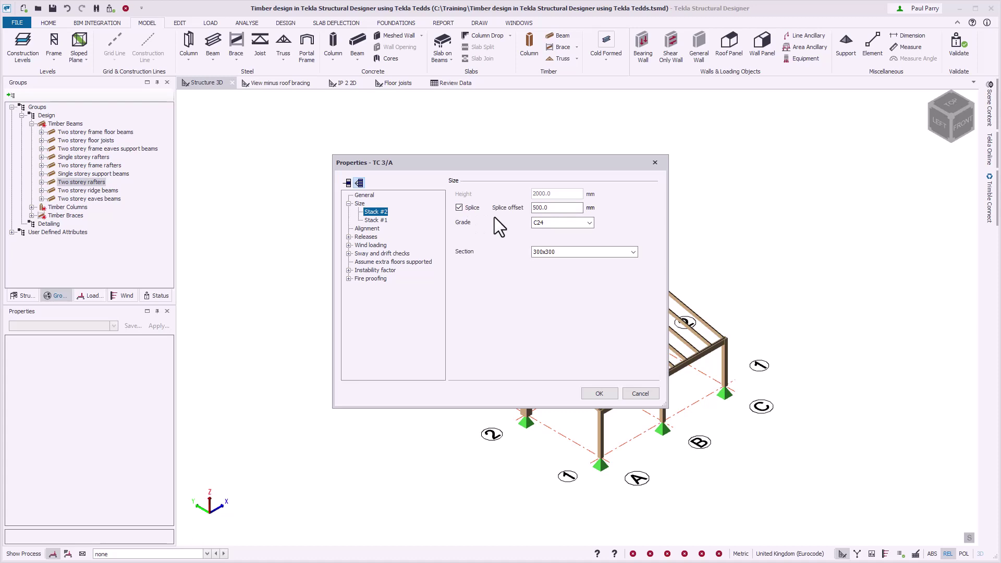
pyautogui.click(633, 251)
pyautogui.click(629, 264)
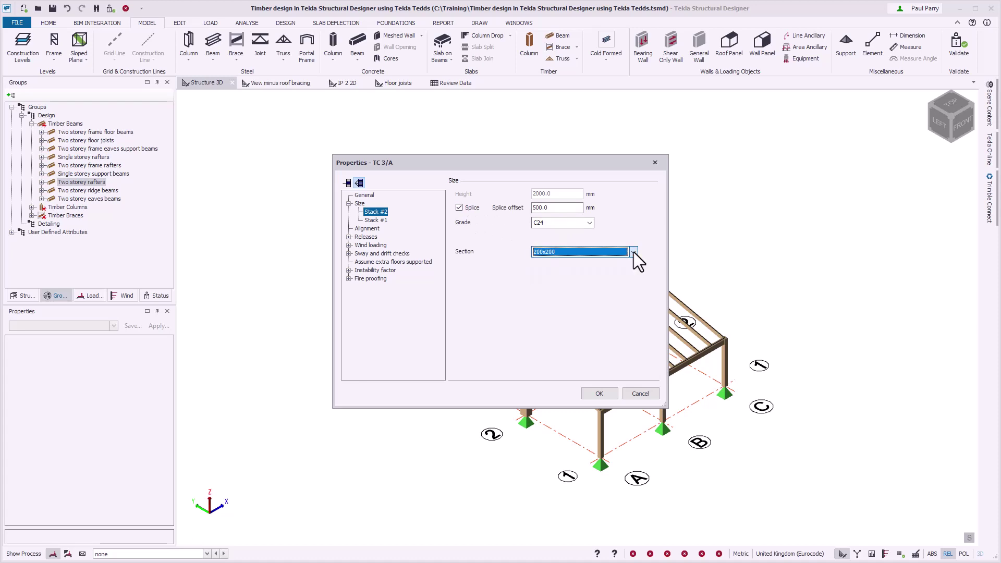
pyautogui.click(606, 393)
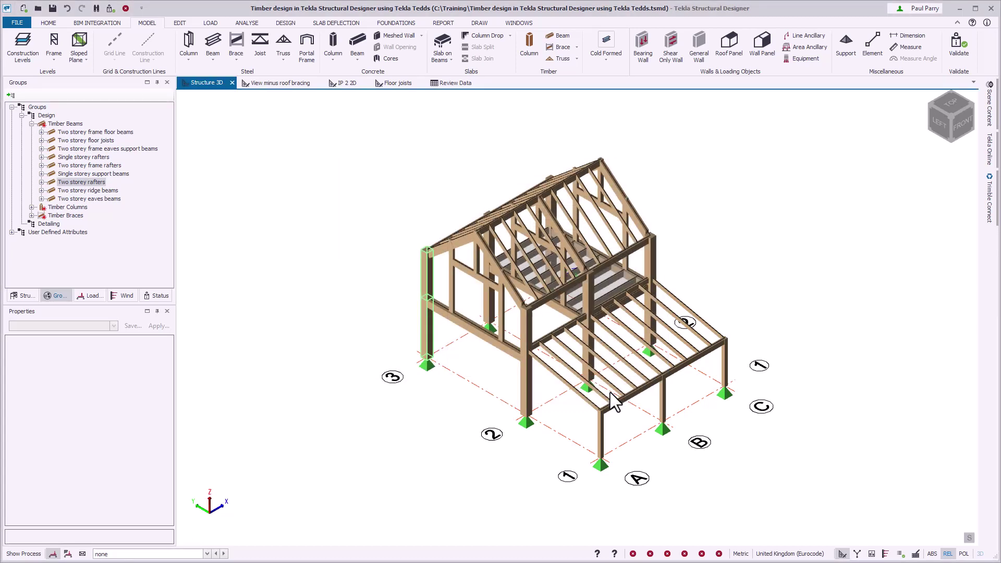
pyautogui.click(615, 402)
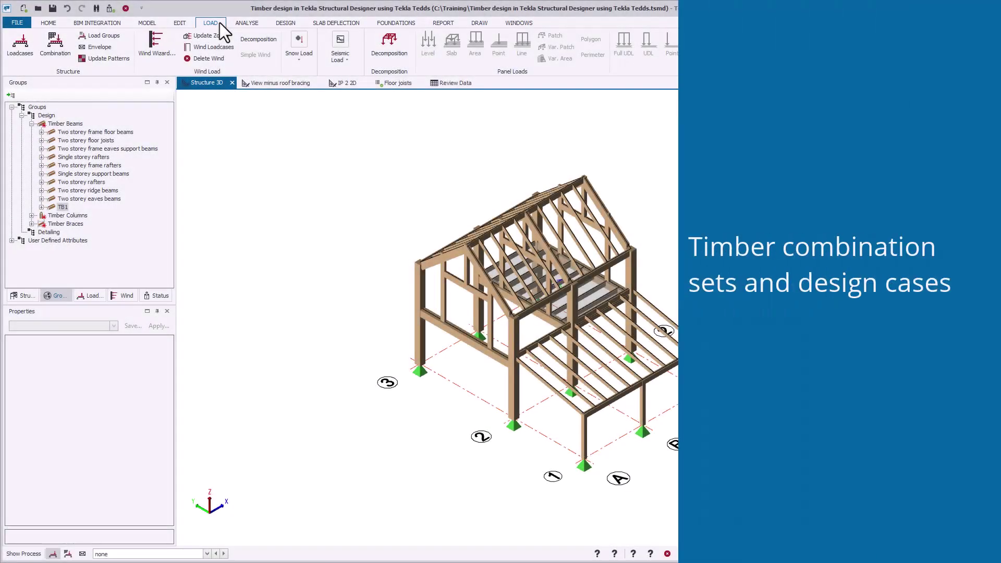
# - Check combination 1's timber Duration of loading and leave it at Long-term
pyautogui.click(54, 60)
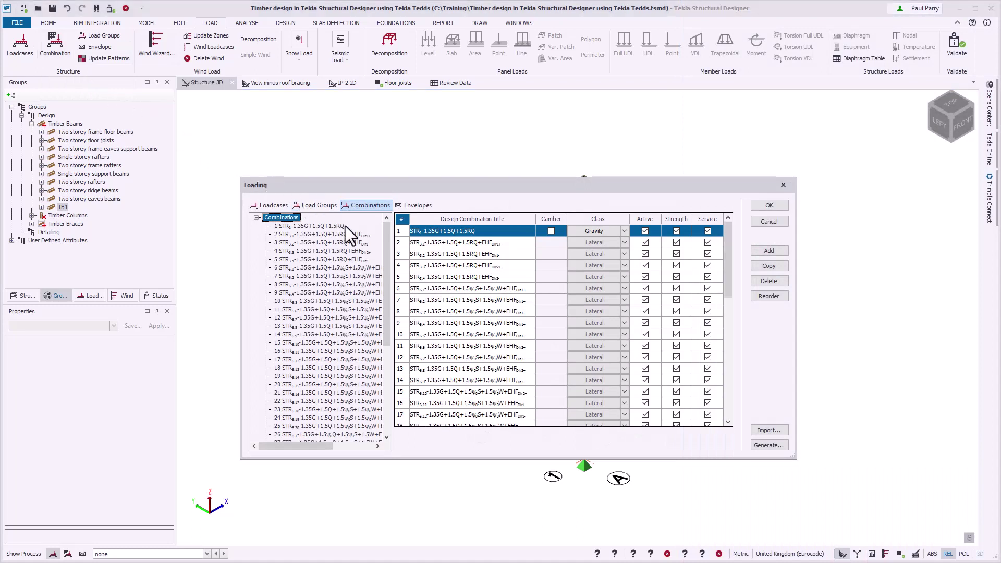
pyautogui.click(345, 226)
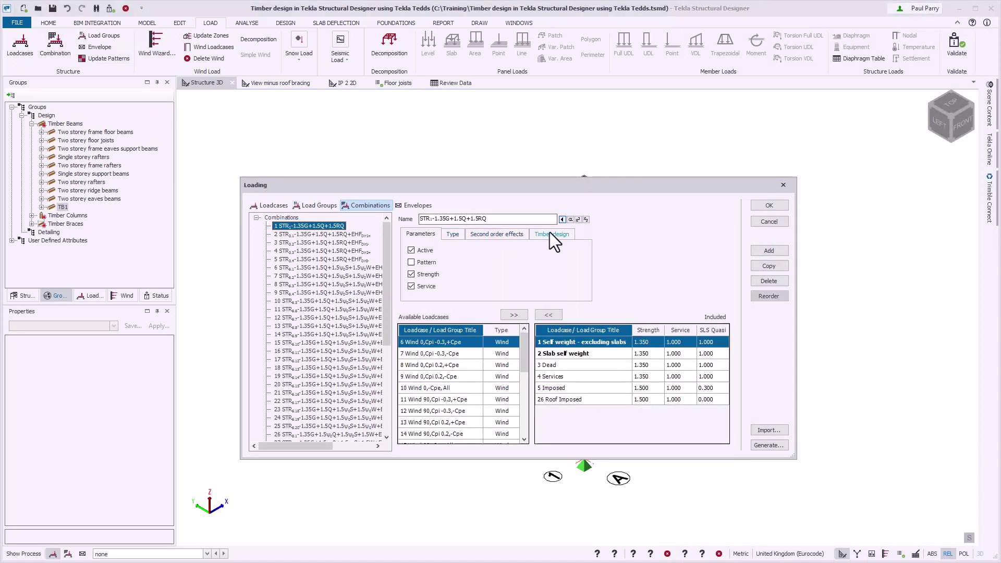
pyautogui.click(570, 233)
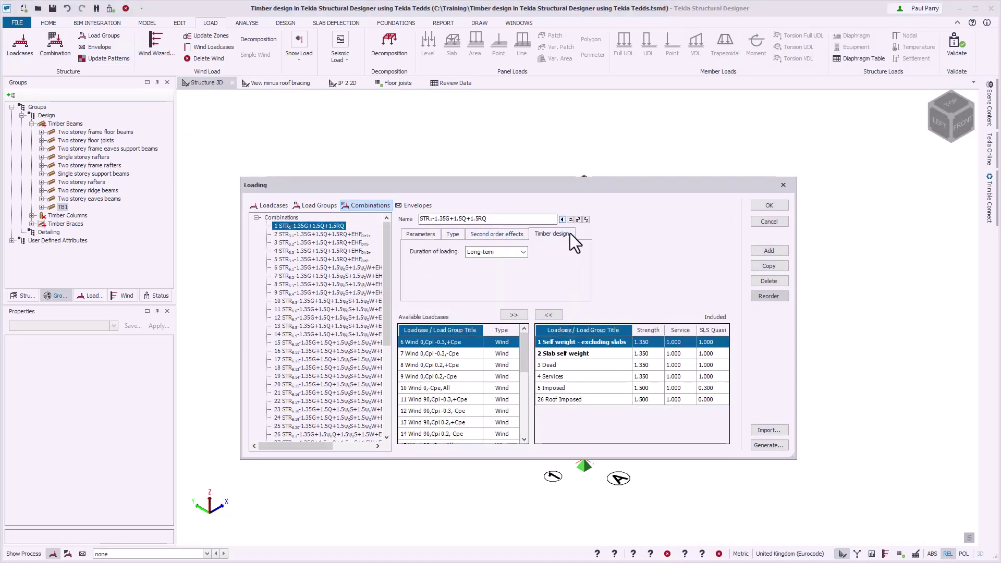
pyautogui.click(524, 252)
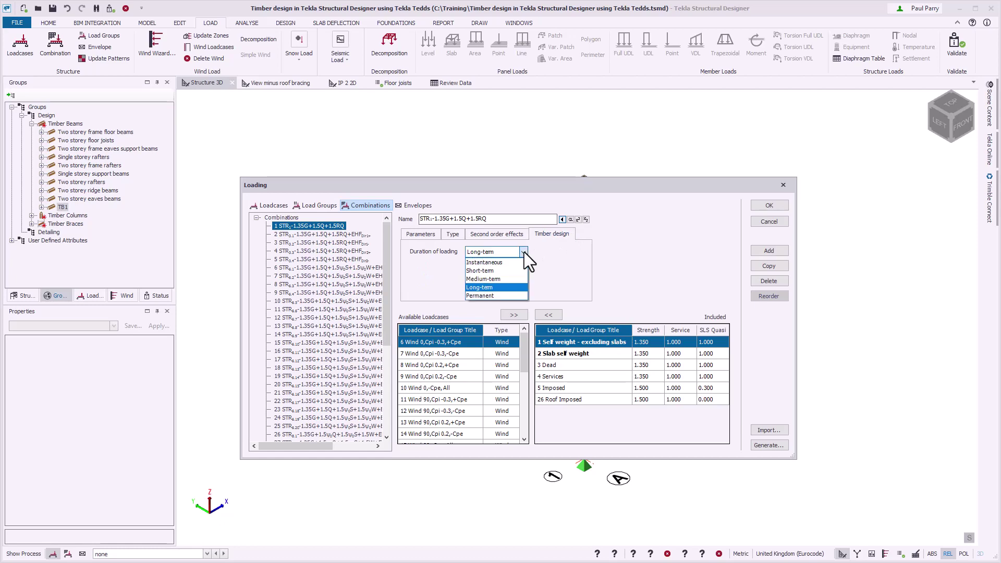
pyautogui.click(523, 251)
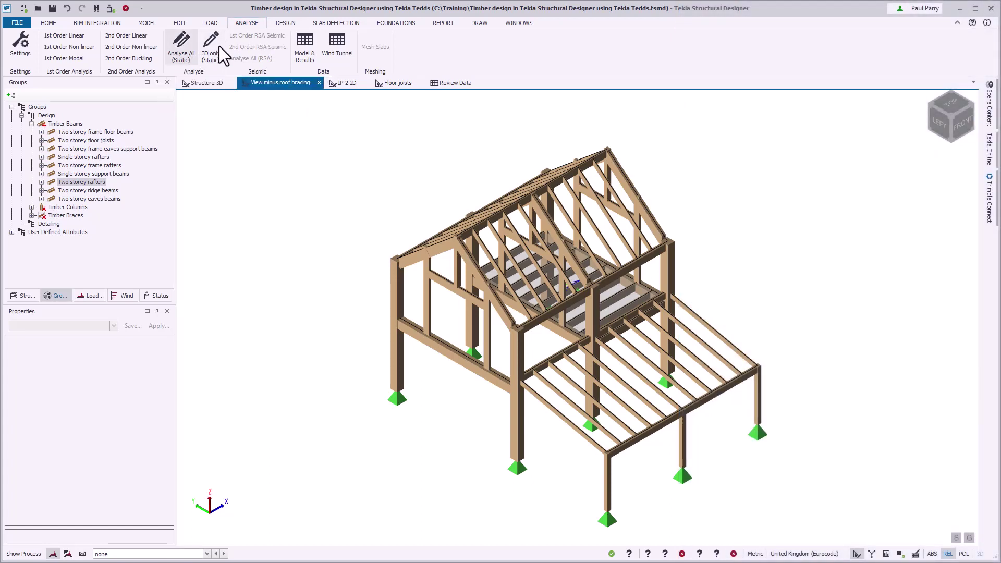
# - Run Design All (Static) on every member, then bring up a timber beam's context menu
pyautogui.click(296, 22)
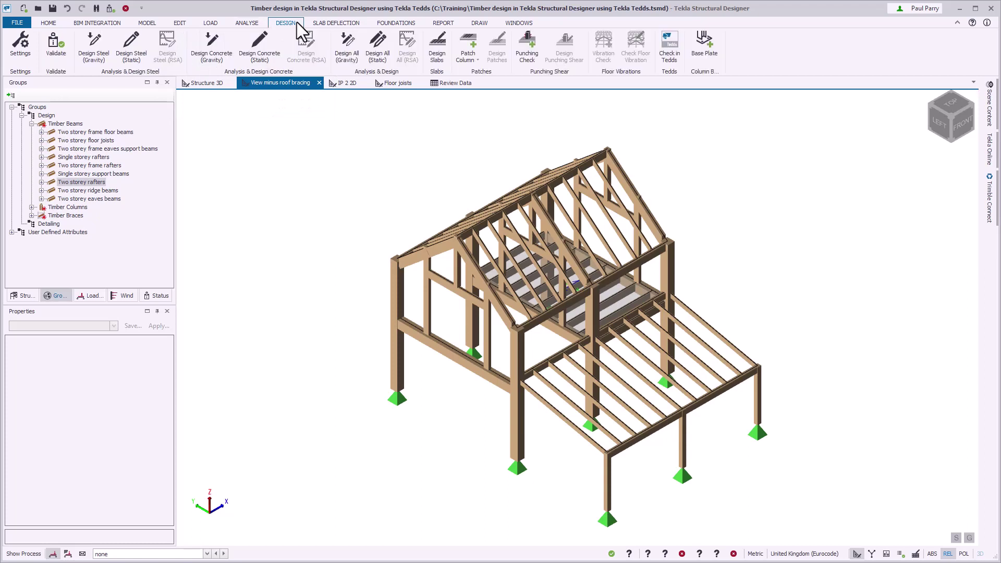
pyautogui.click(376, 58)
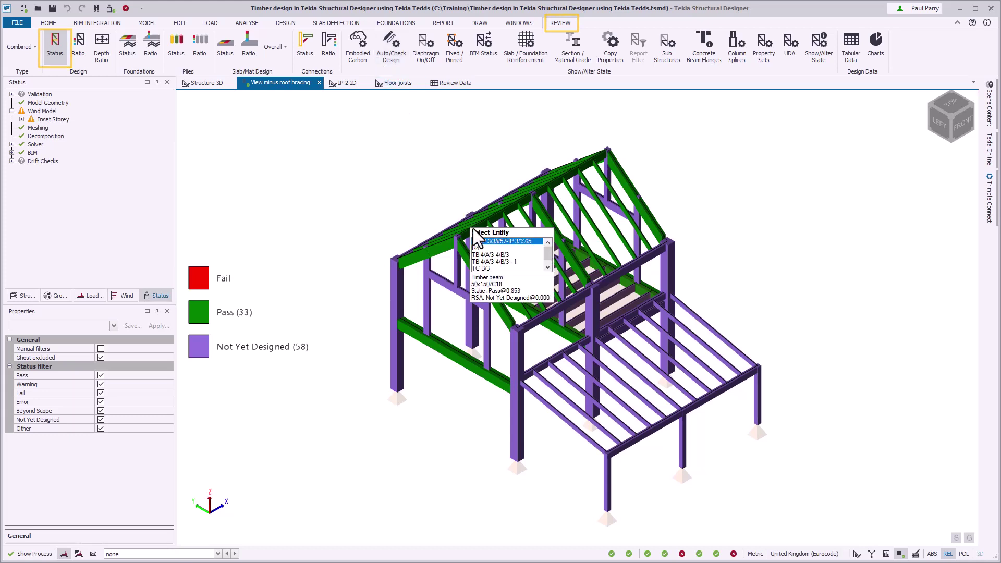
pyautogui.rightClick(484, 247)
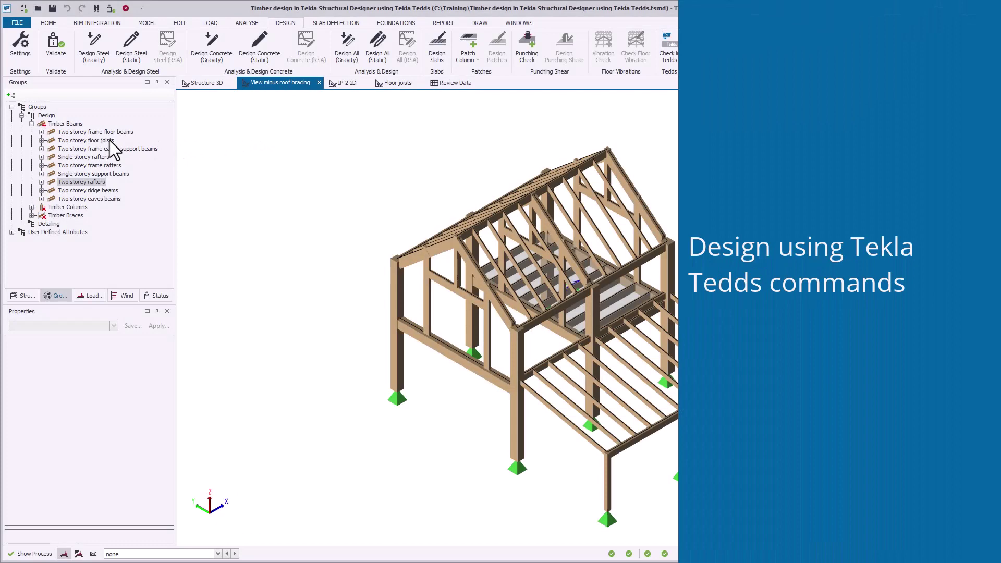
pyautogui.click(111, 140)
pyautogui.rightClick(110, 140)
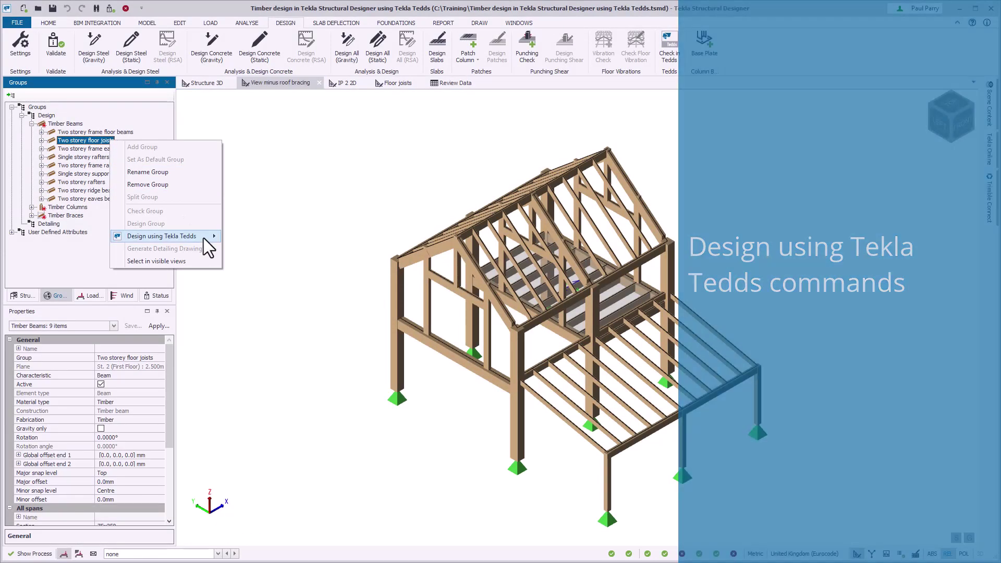
pyautogui.moveTo(203, 238)
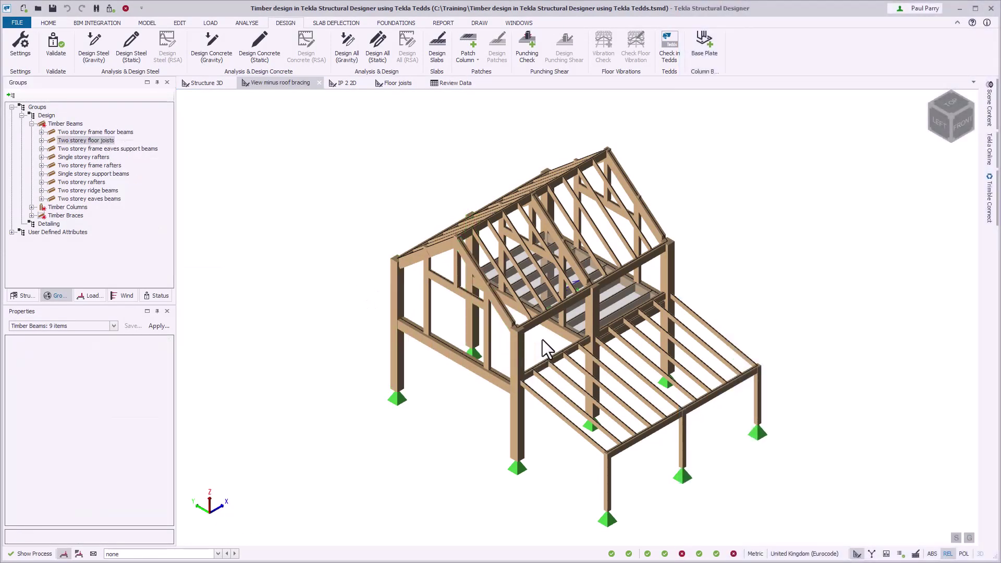
pyautogui.click(542, 339)
pyautogui.moveTo(542, 339); pyautogui.dragTo(542, 236, button='middle')
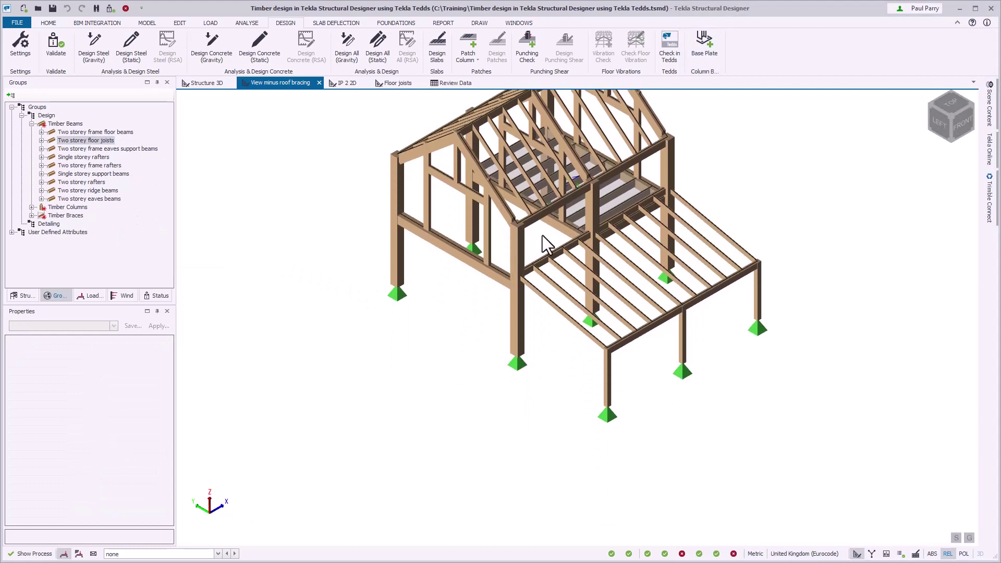
pyautogui.click(542, 290)
pyautogui.rightClick(573, 249)
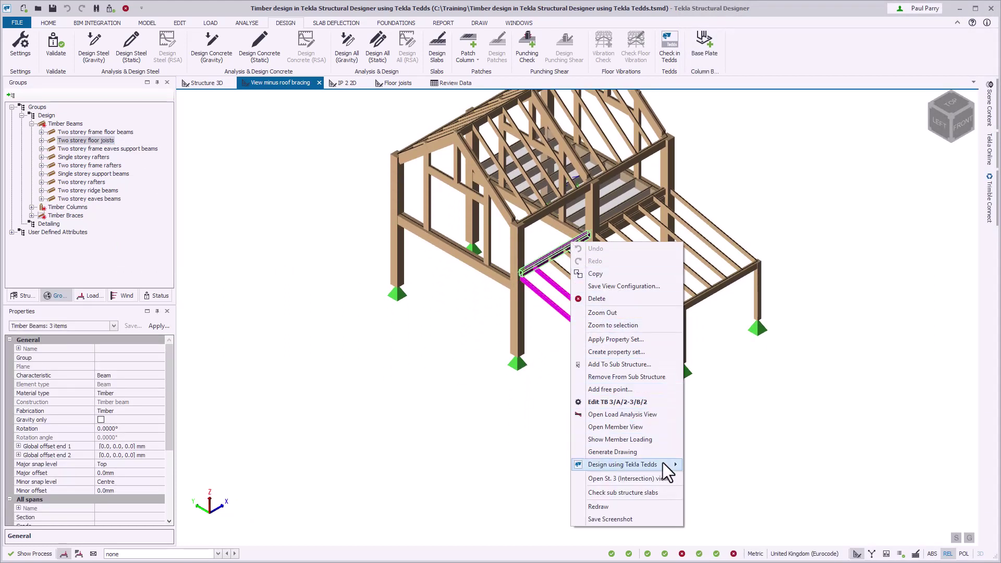
pyautogui.moveTo(663, 464)
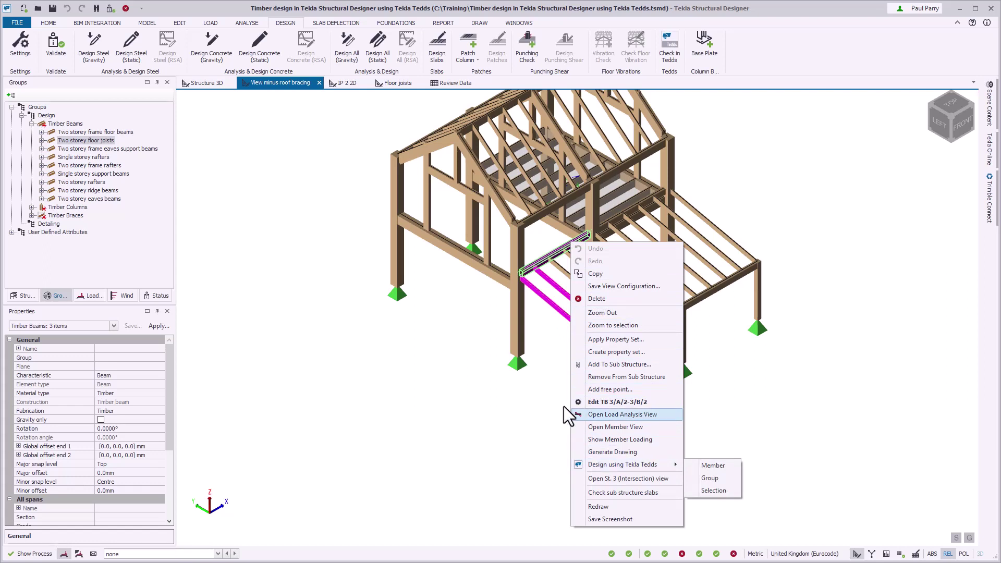
pyautogui.click(46, 115)
pyautogui.rightClick(46, 115)
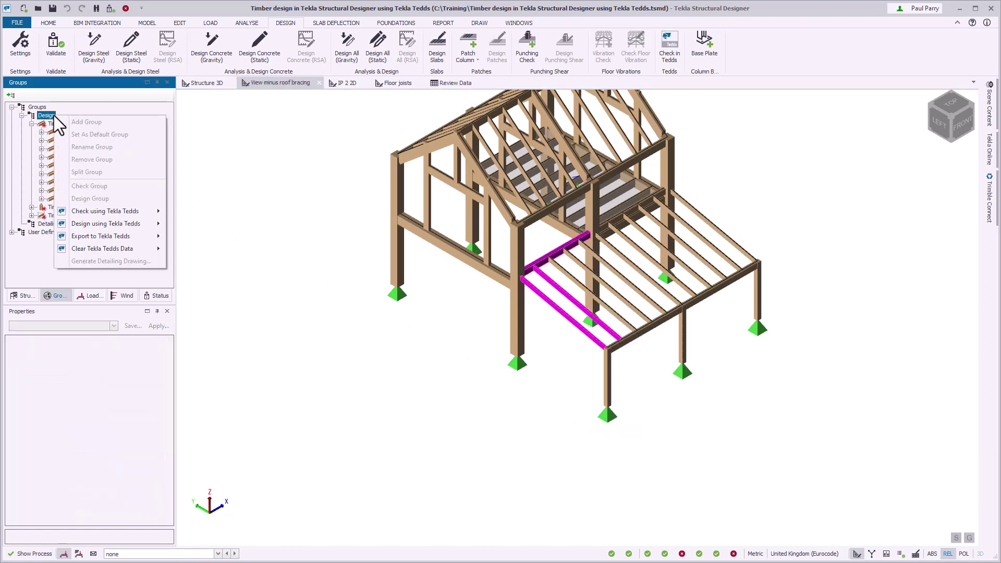
pyautogui.moveTo(143, 210)
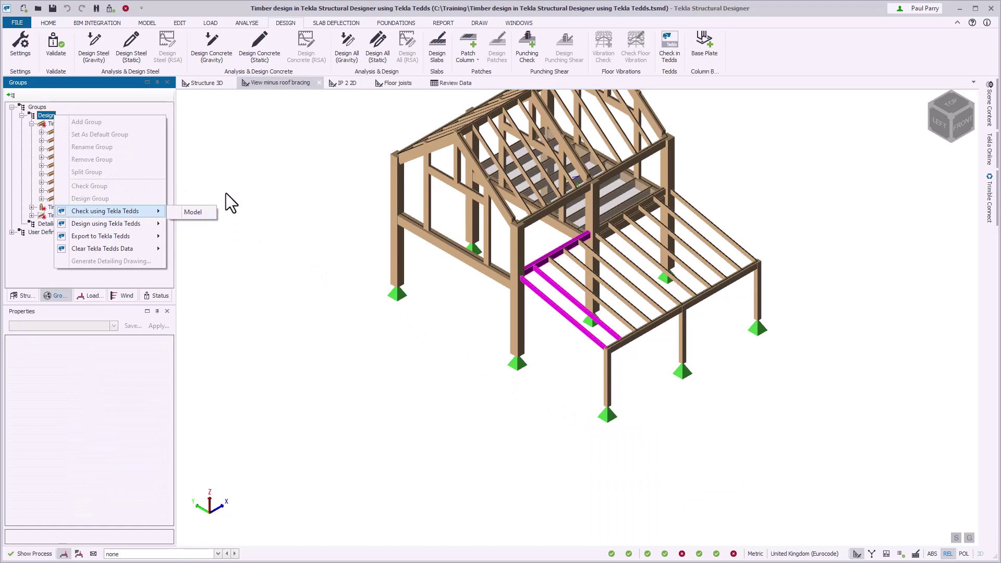
pyautogui.click(485, 148)
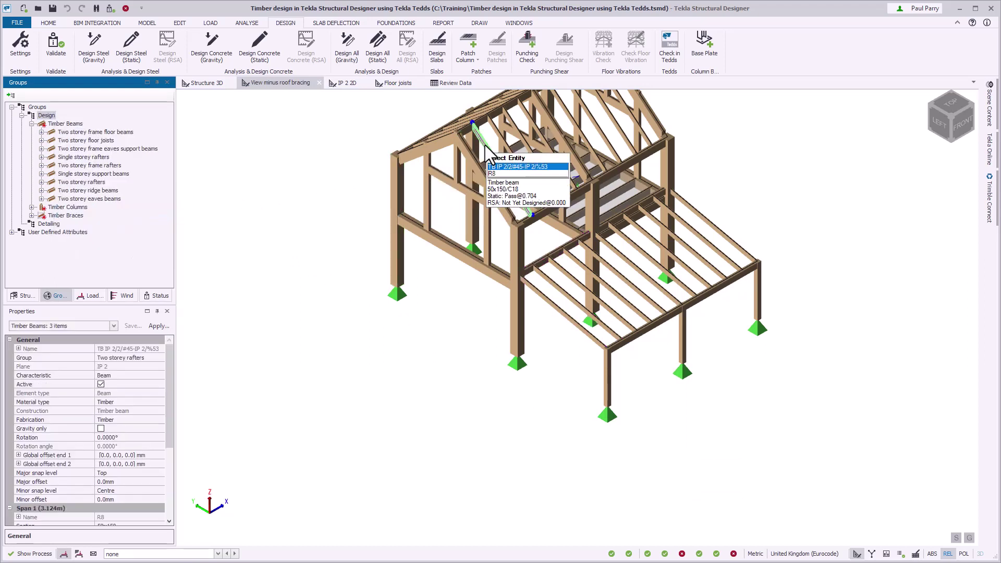
pyautogui.rightClick(489, 153)
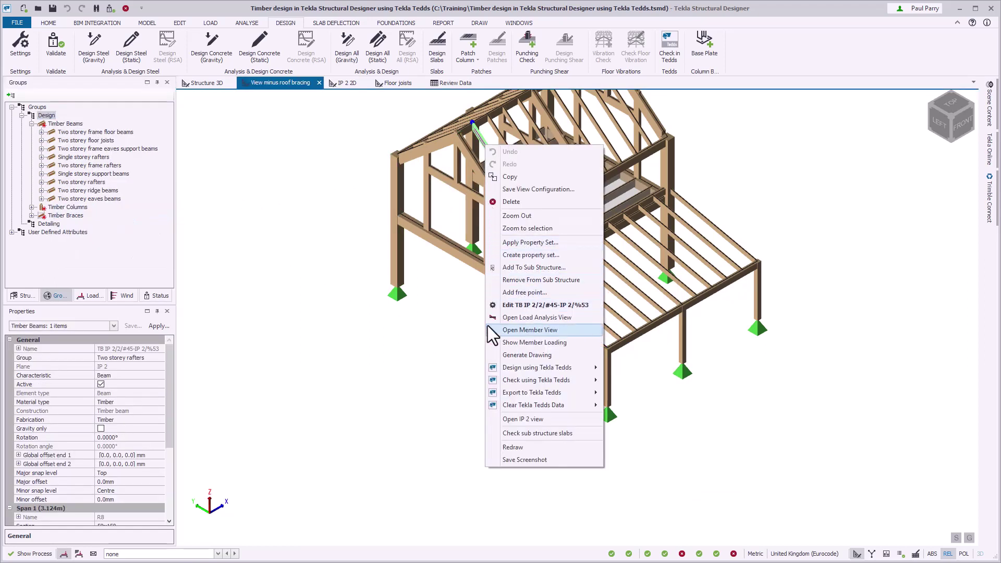
pyautogui.moveTo(492, 384)
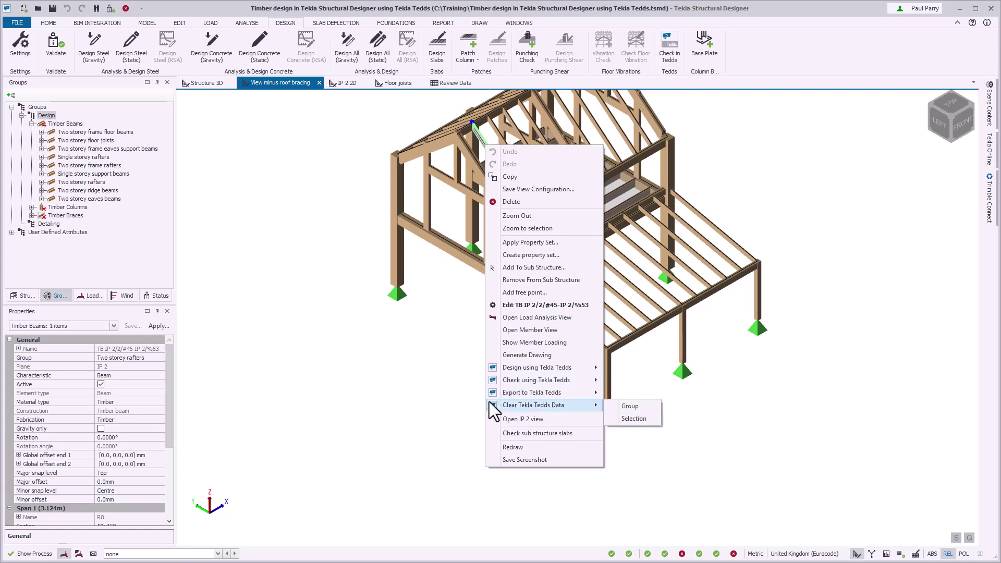
pyautogui.click(474, 408)
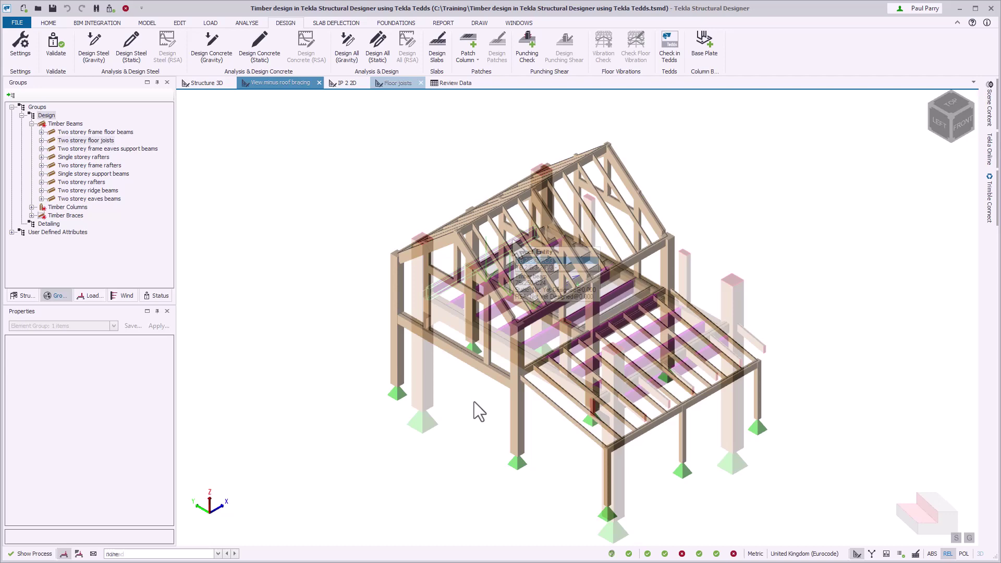
# - Design the floor joist group in Tekla Tedds with modification factor and compressive edge restrained
pyautogui.rightClick(514, 241)
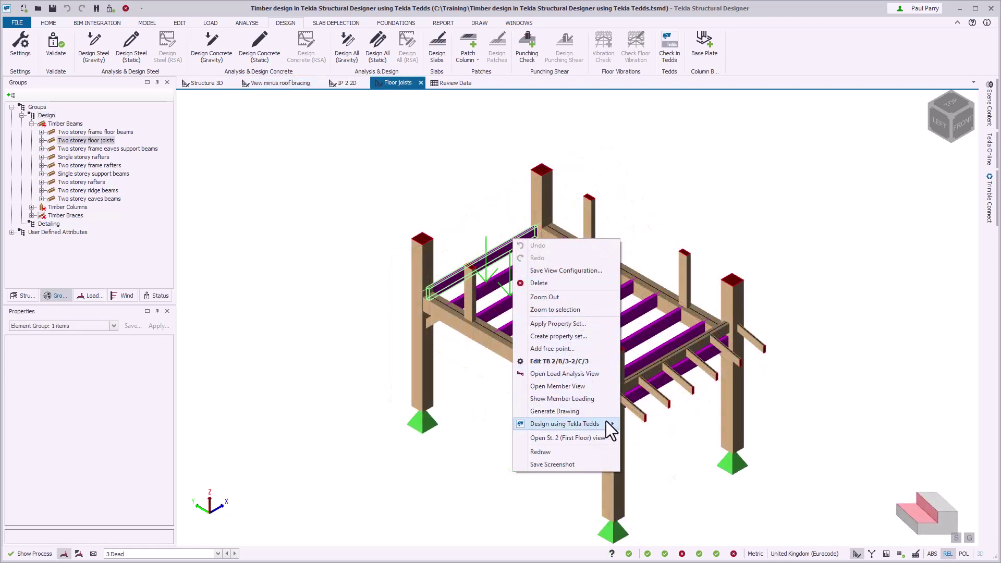
pyautogui.moveTo(606, 422)
pyautogui.click(668, 440)
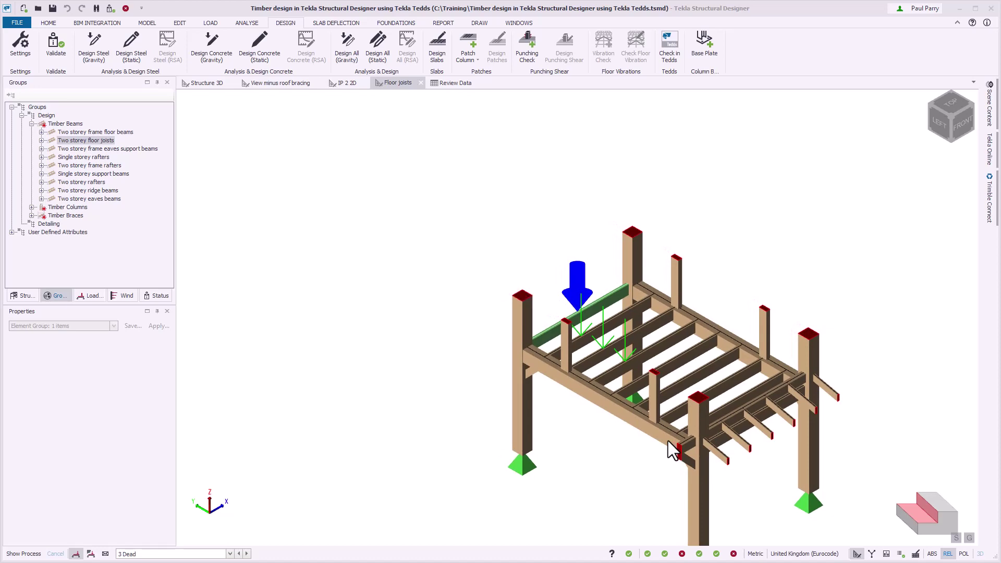
pyautogui.click(493, 435)
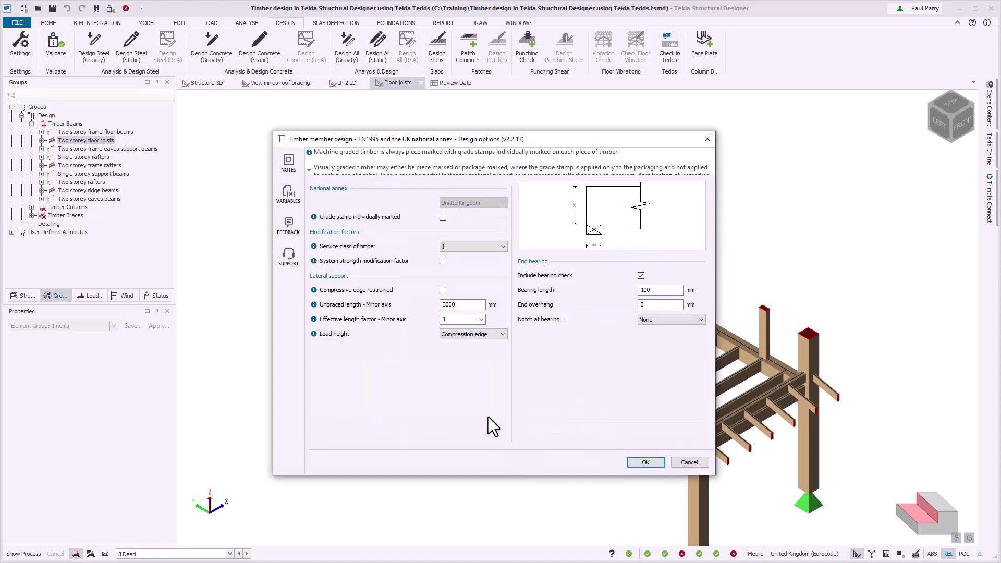
pyautogui.click(443, 261)
pyautogui.click(442, 291)
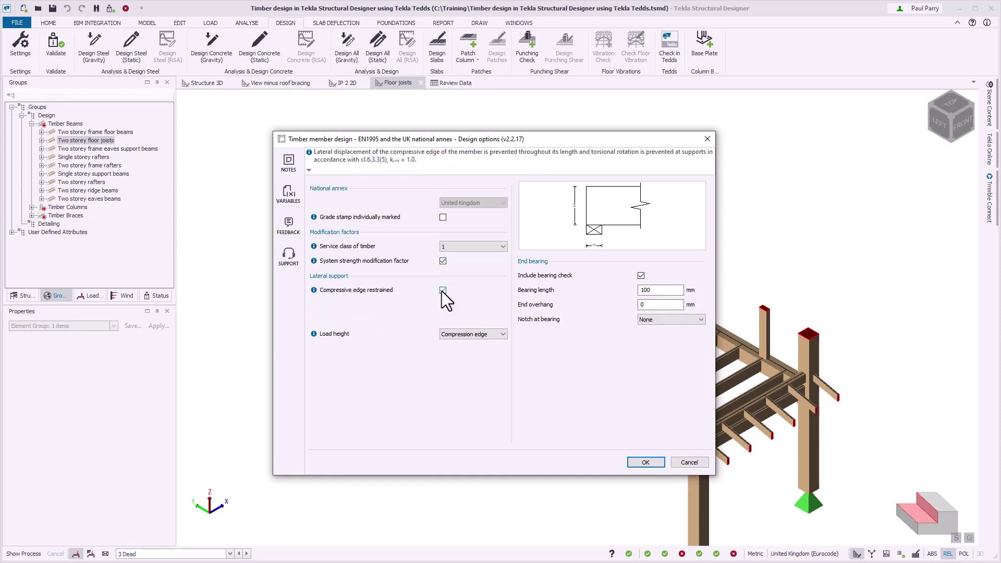
pyautogui.click(646, 461)
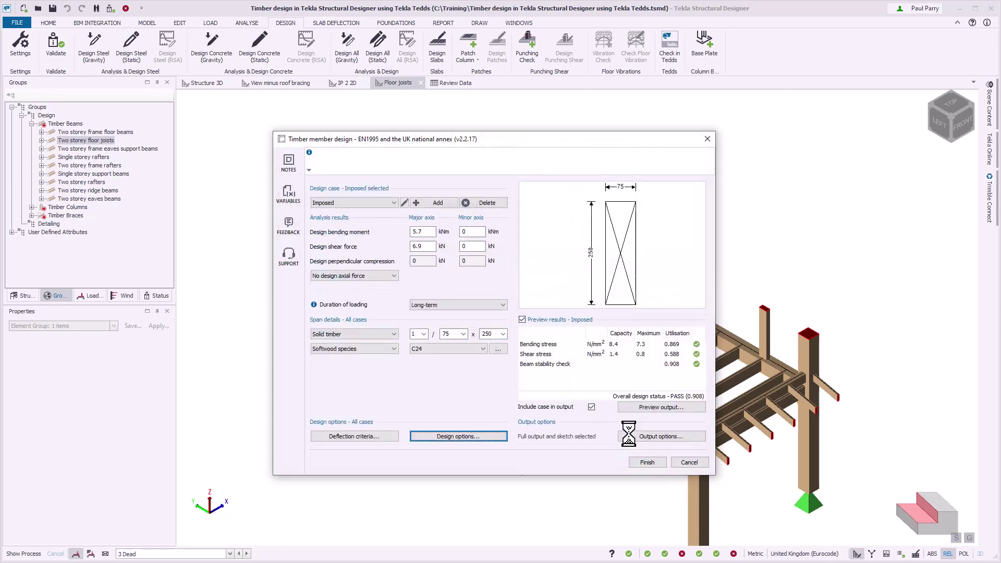
# - Keep the Imposed case, set joist depth to 225 and run the design
pyautogui.click(394, 202)
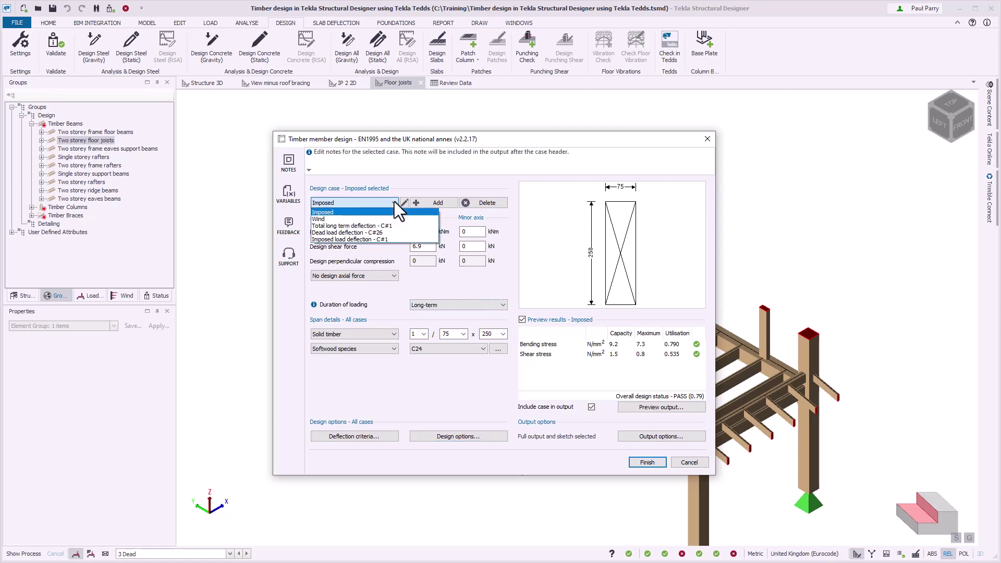
pyautogui.click(394, 201)
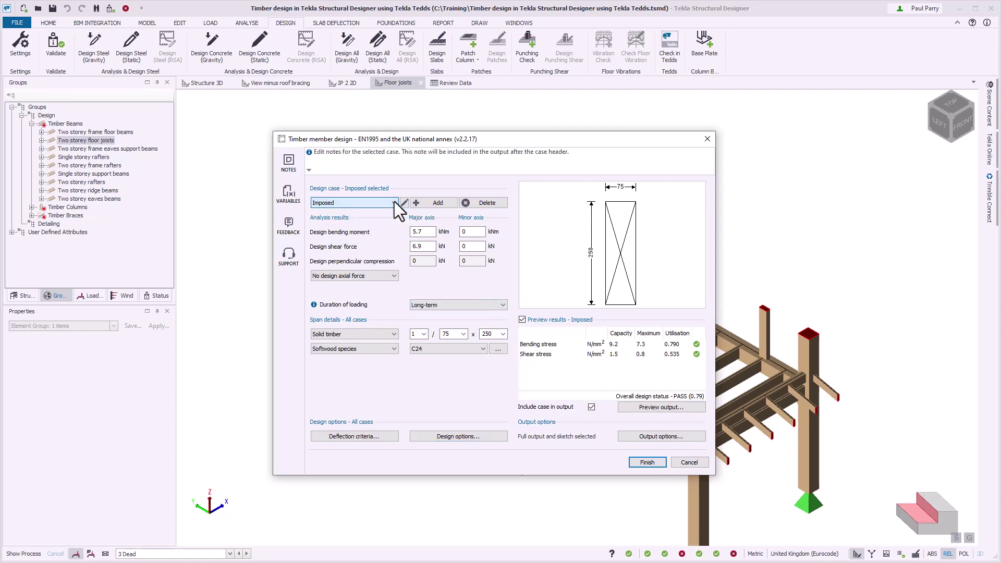
pyautogui.click(503, 334)
pyautogui.press('Up')
pyautogui.press('Return')
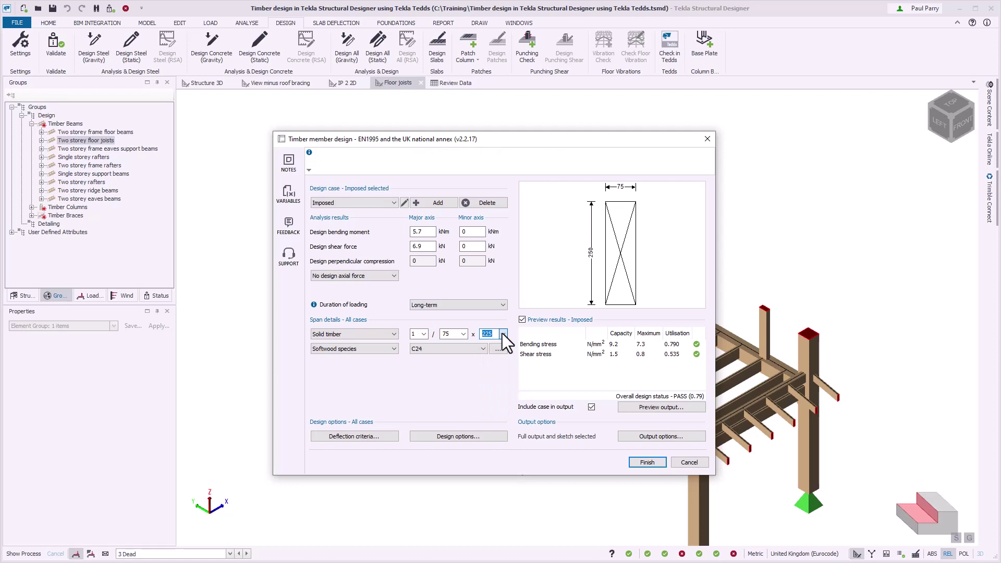
pyautogui.click(661, 463)
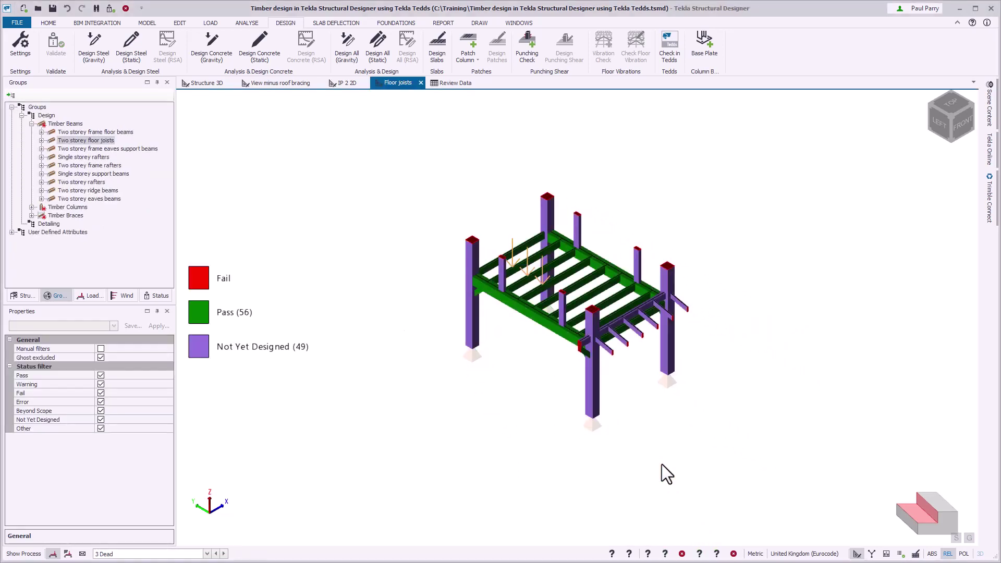
# - Colour by Ratio, dock Review Data in a vertical tab group, and locate member TB 2/C/#63-2/B/#64
pyautogui.scroll(5, 563, 289)
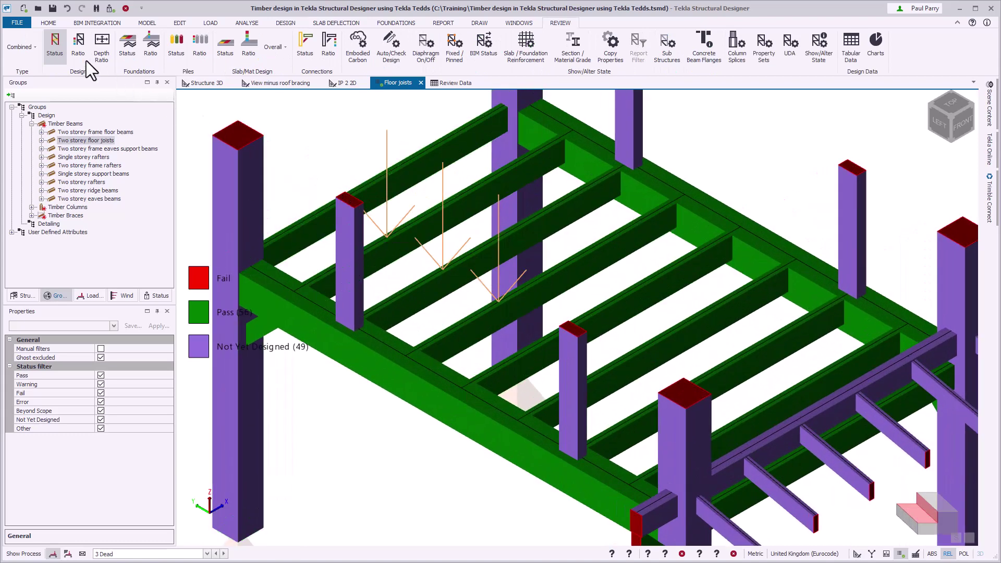
pyautogui.click(78, 47)
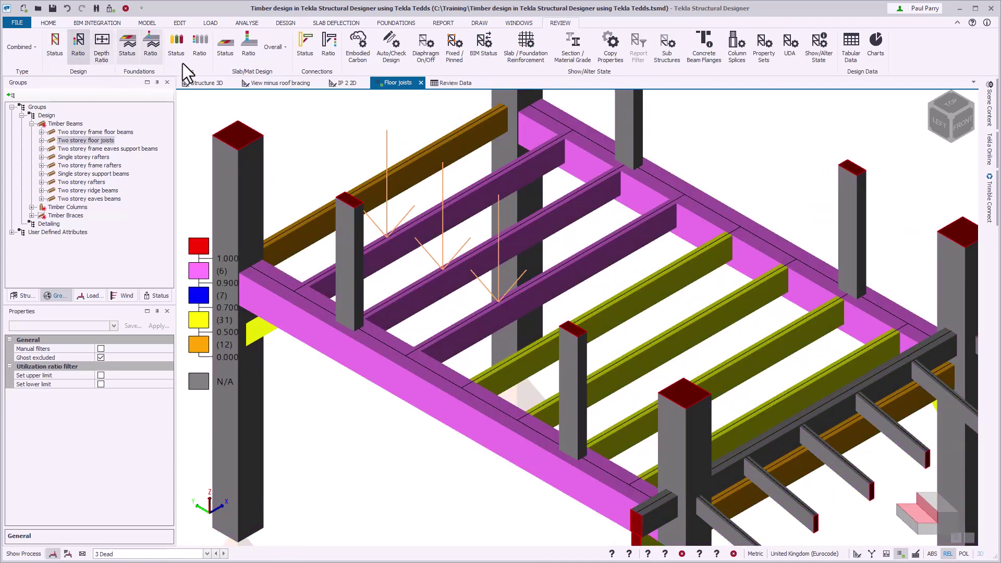
pyautogui.click(470, 82)
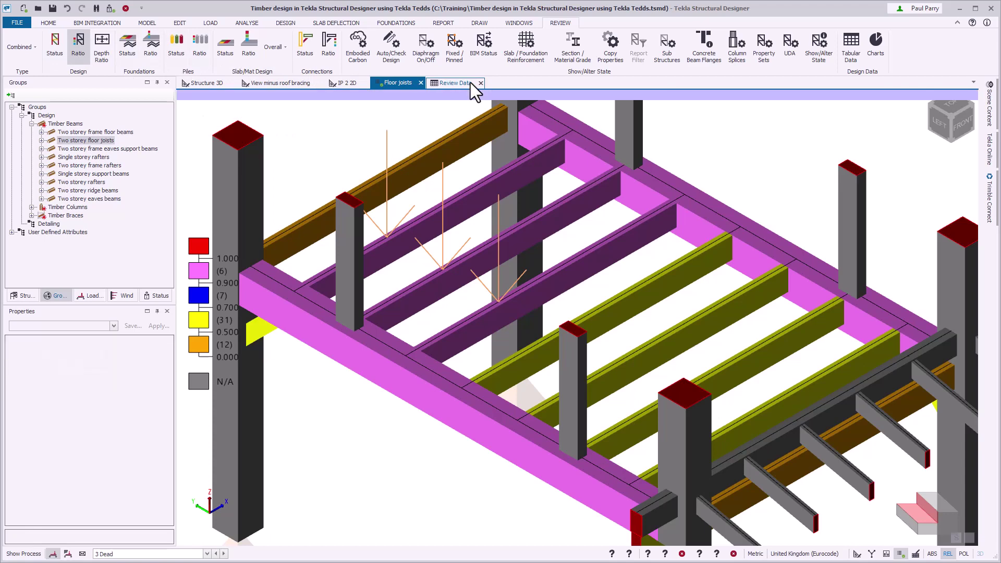
pyautogui.rightClick(470, 82)
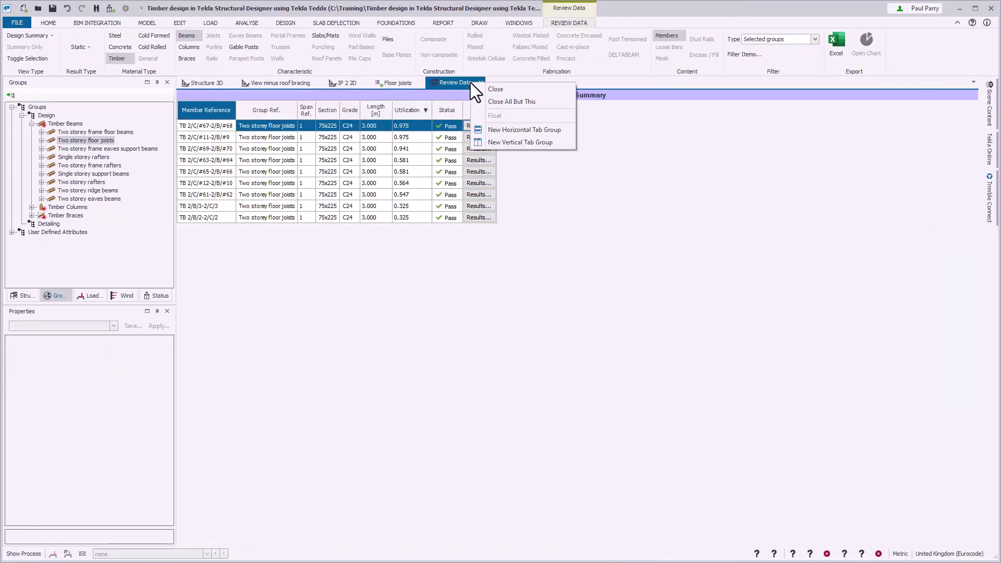
pyautogui.click(562, 146)
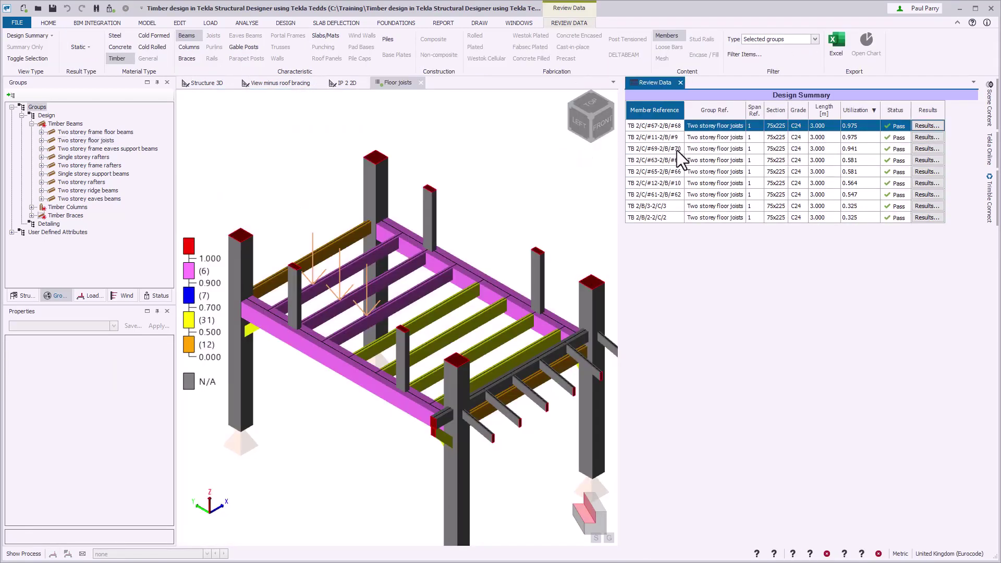
pyautogui.click(869, 160)
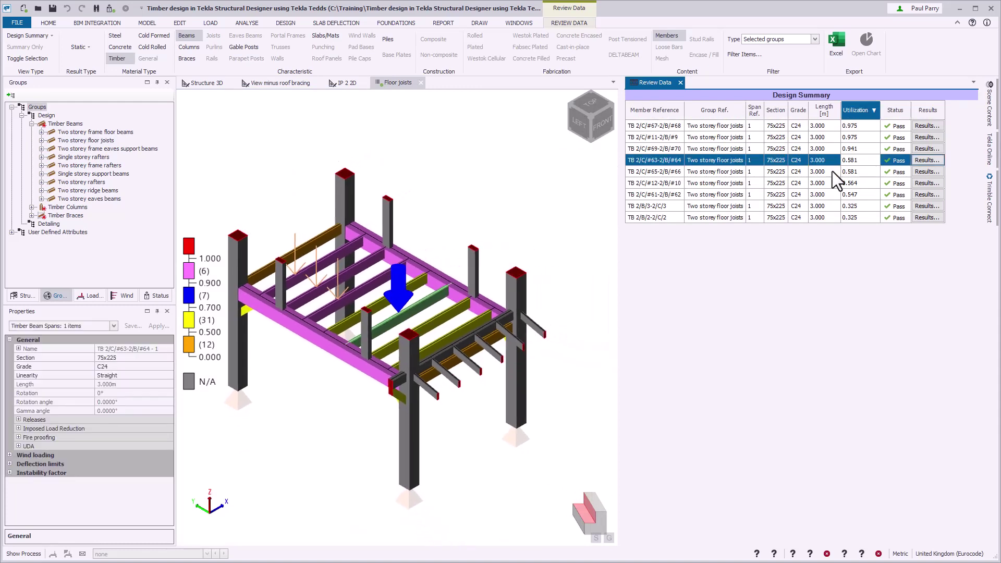
# - Redesign joist #64 as a single Tekla Tedds member at 175 mm depth and recheck
pyautogui.rightClick(417, 304)
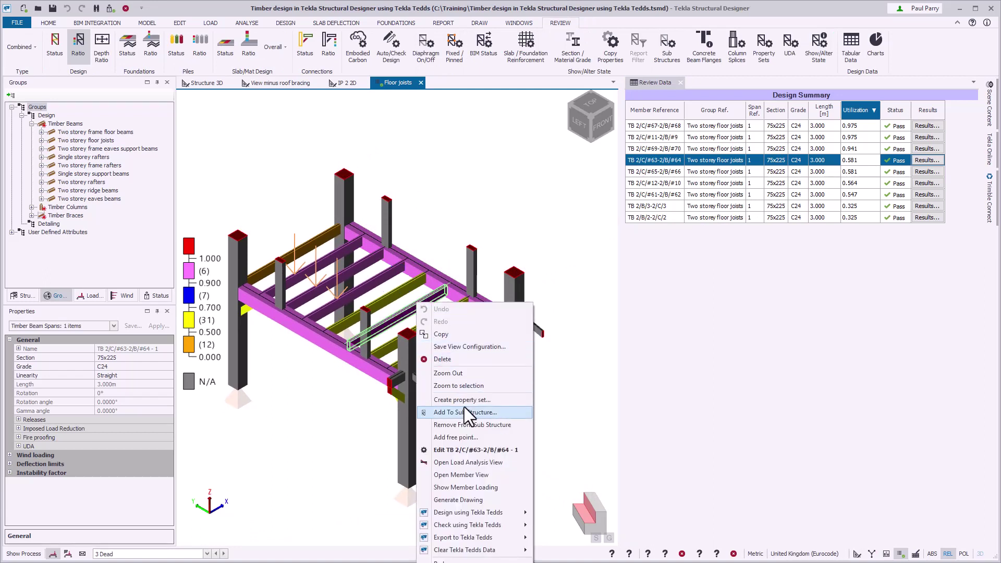
pyautogui.moveTo(513, 512)
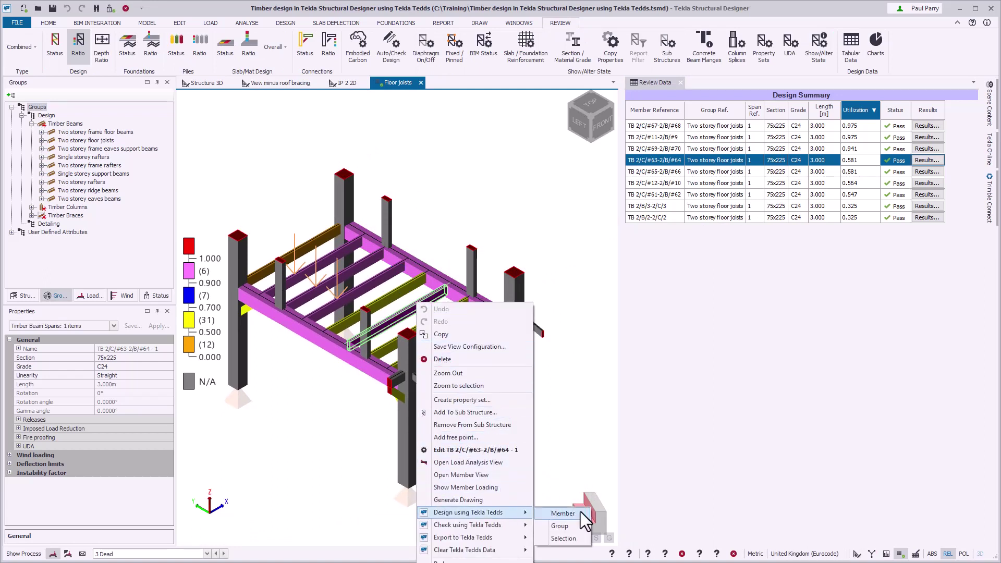
pyautogui.click(563, 513)
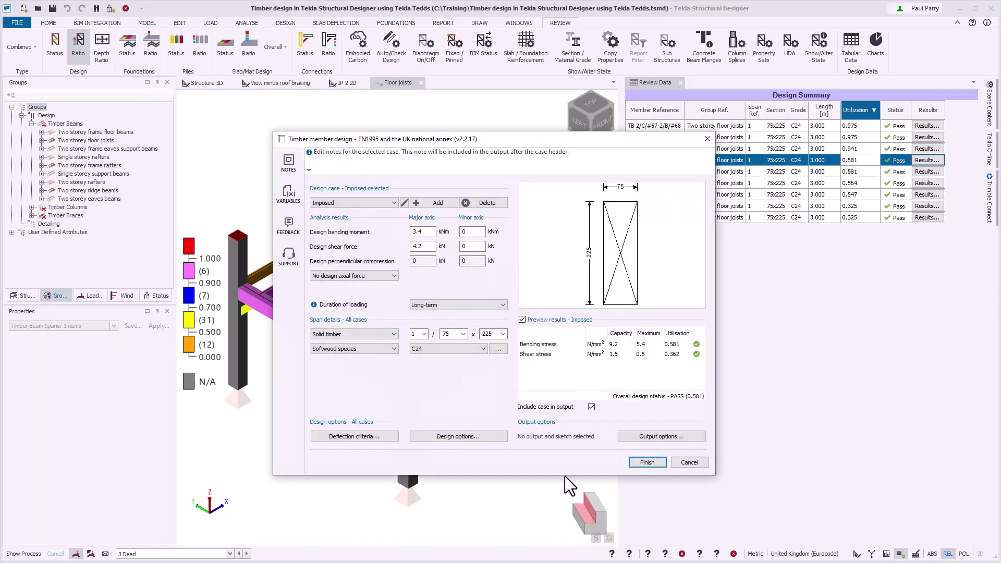
pyautogui.click(503, 333)
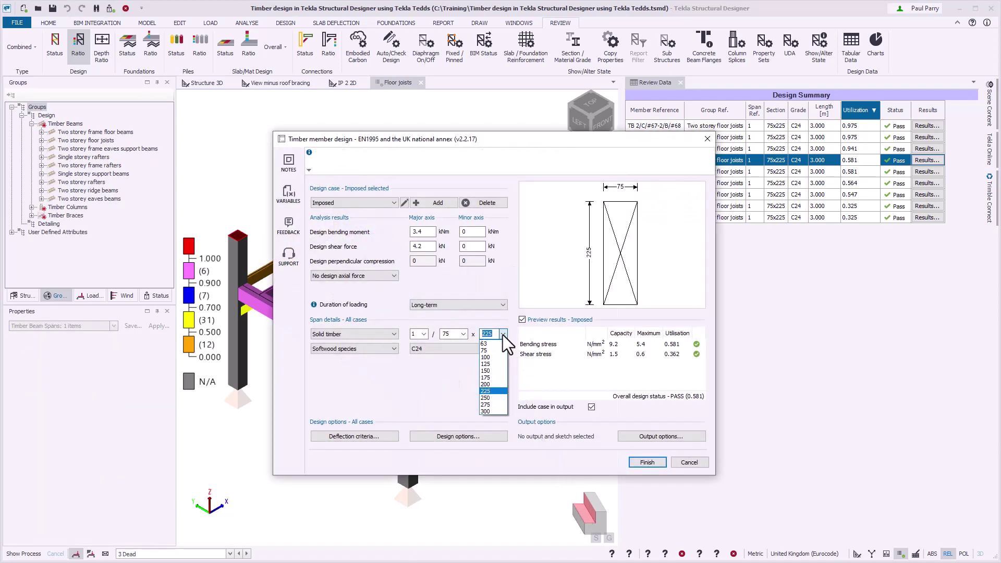
pyautogui.press('Up')
pyautogui.press('Up')
pyautogui.press('Return')
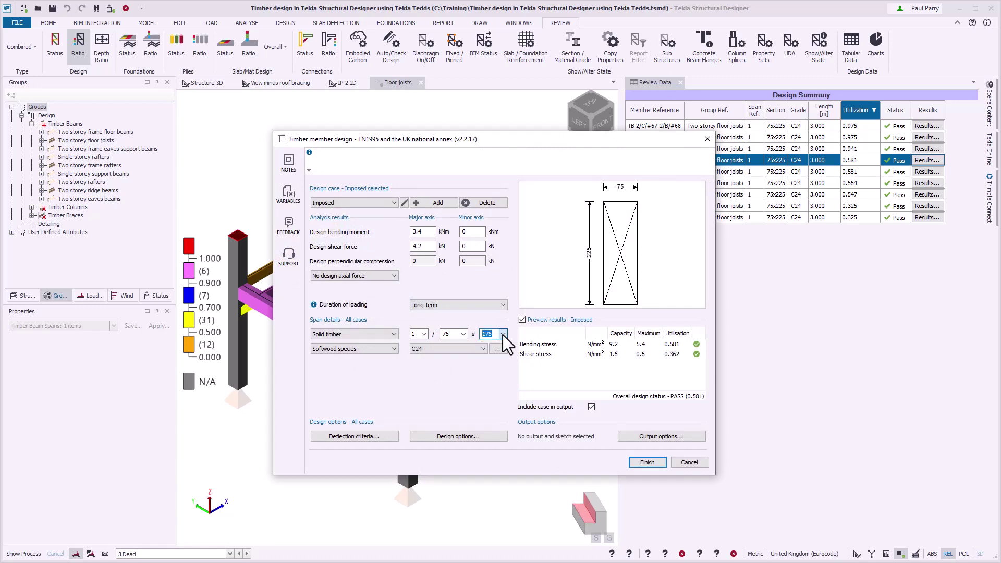
pyautogui.click(658, 461)
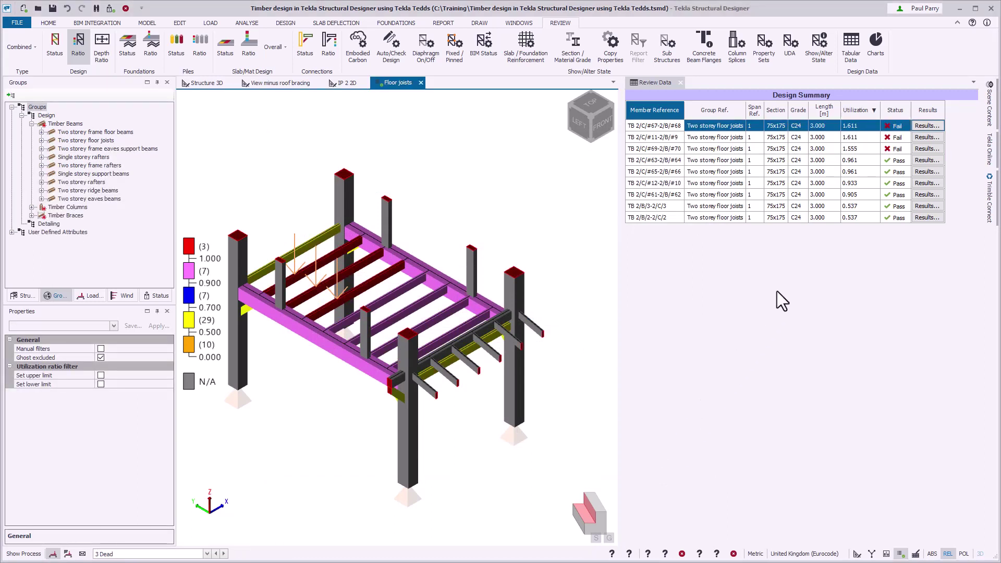
# - Add a new group TB1 under Timber Beams
pyautogui.click(869, 160)
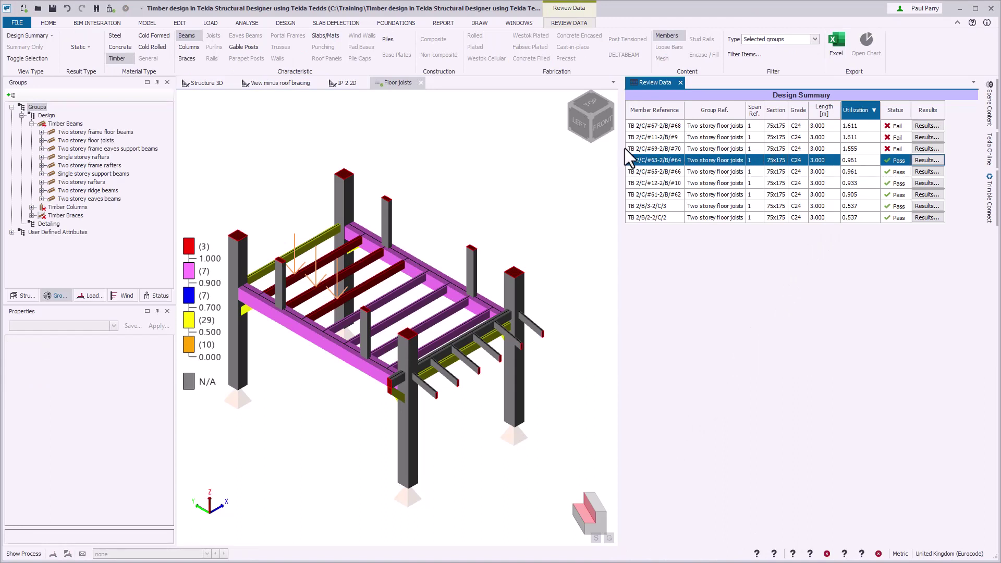
pyautogui.click(79, 123)
pyautogui.rightClick(79, 123)
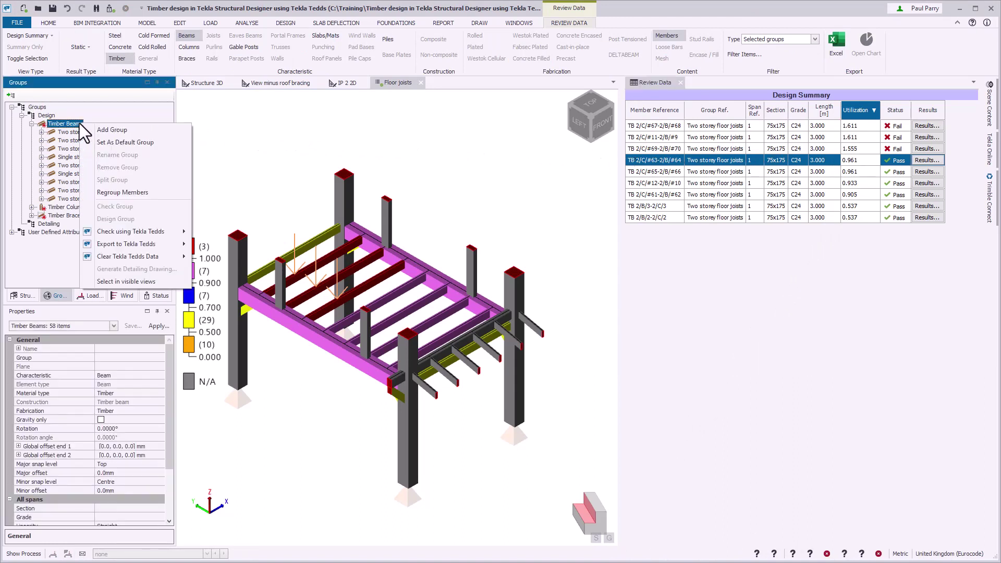
pyautogui.click(166, 127)
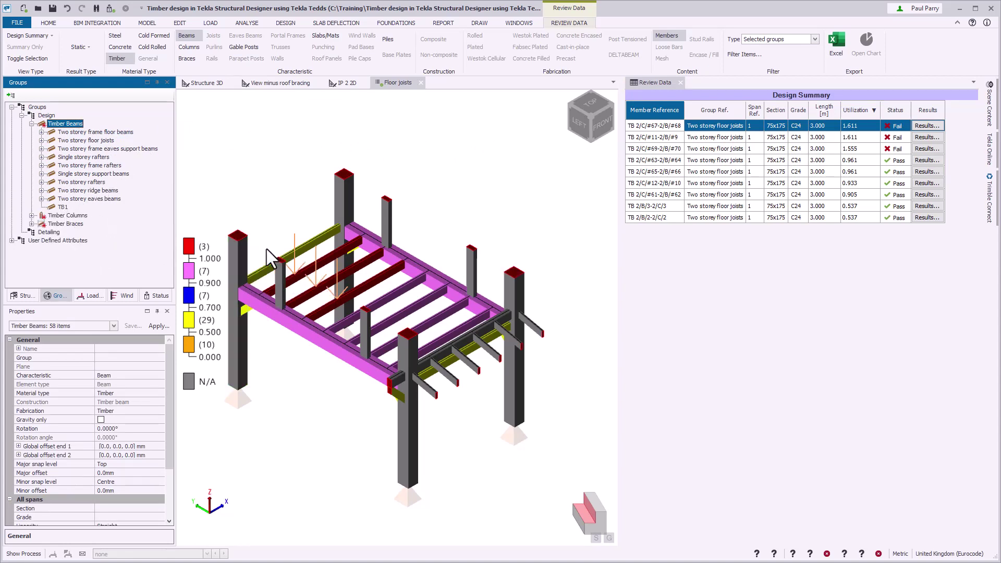
# - Assign the three failing 75x175 floor joists to group TB1 in Properties
pyautogui.click(308, 266)
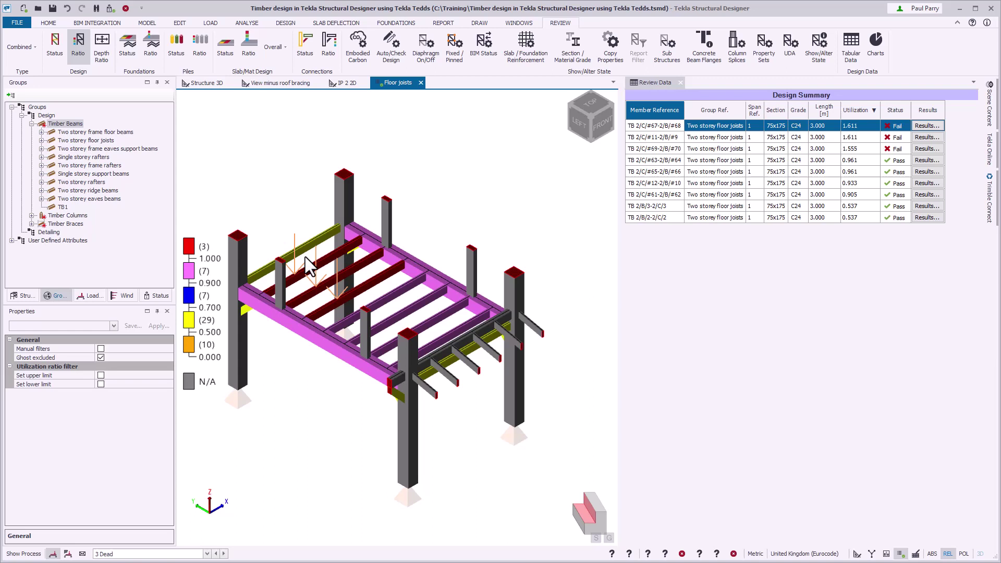
pyautogui.click(328, 320)
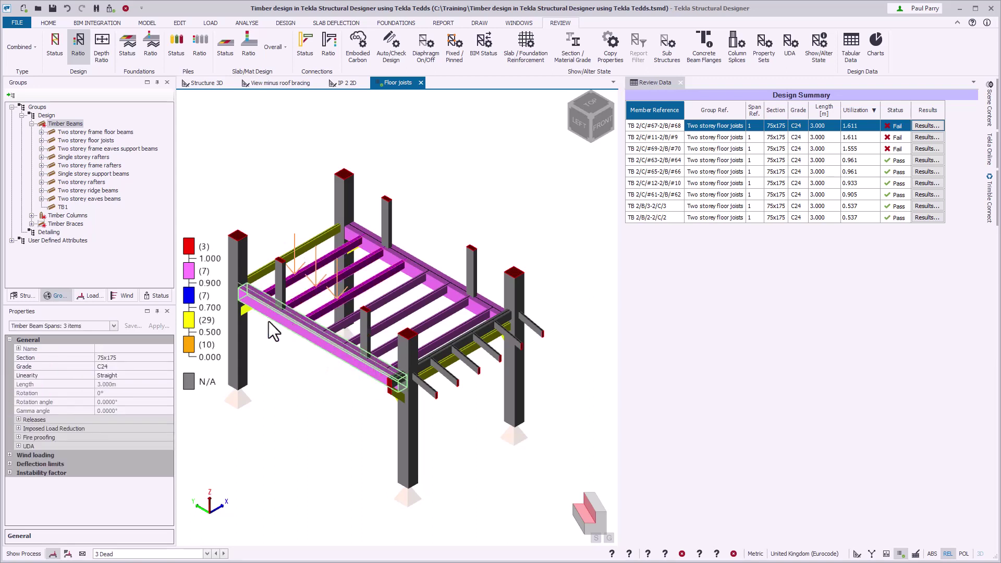
pyautogui.click(114, 327)
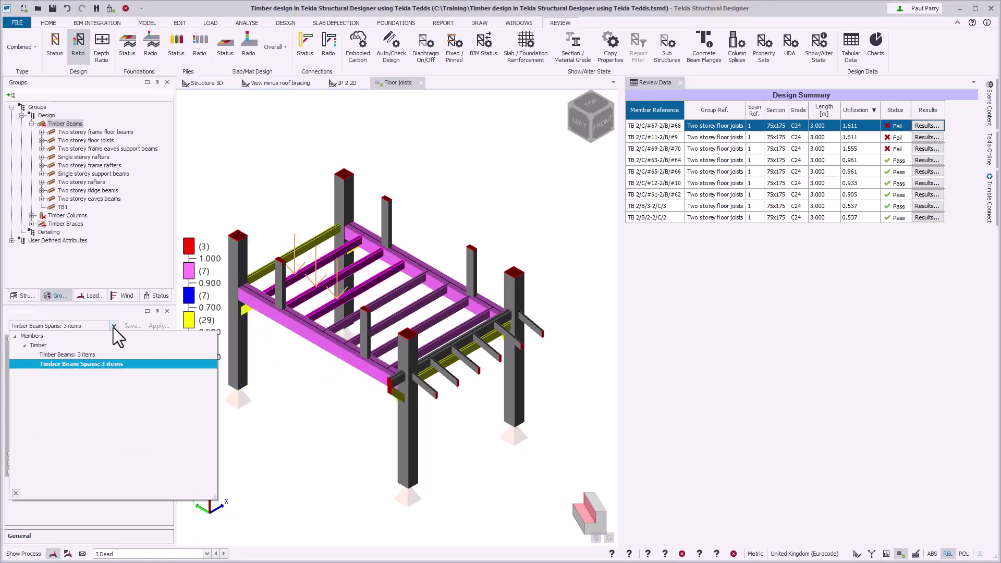
pyautogui.press('Up')
pyautogui.press('Return')
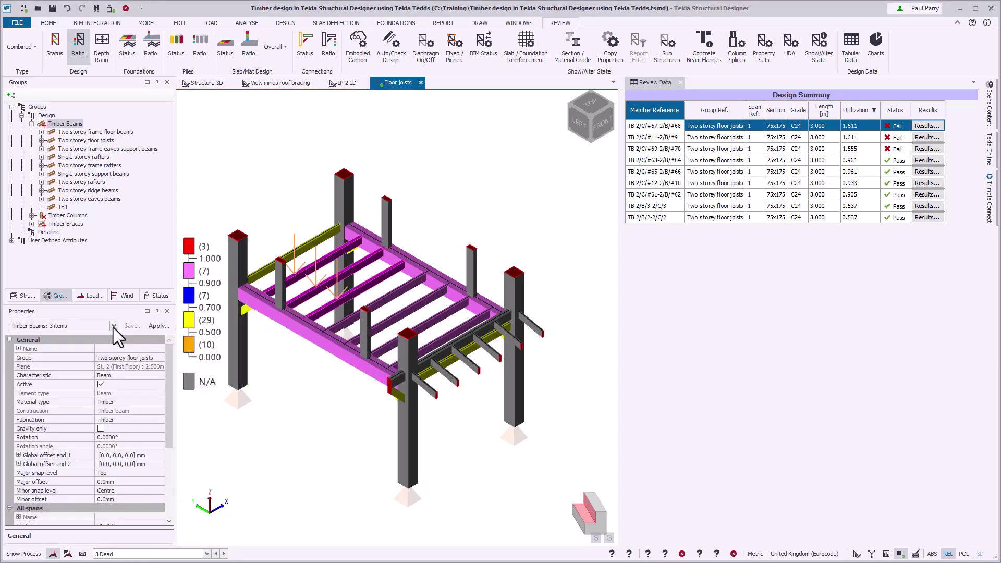
pyautogui.click(161, 358)
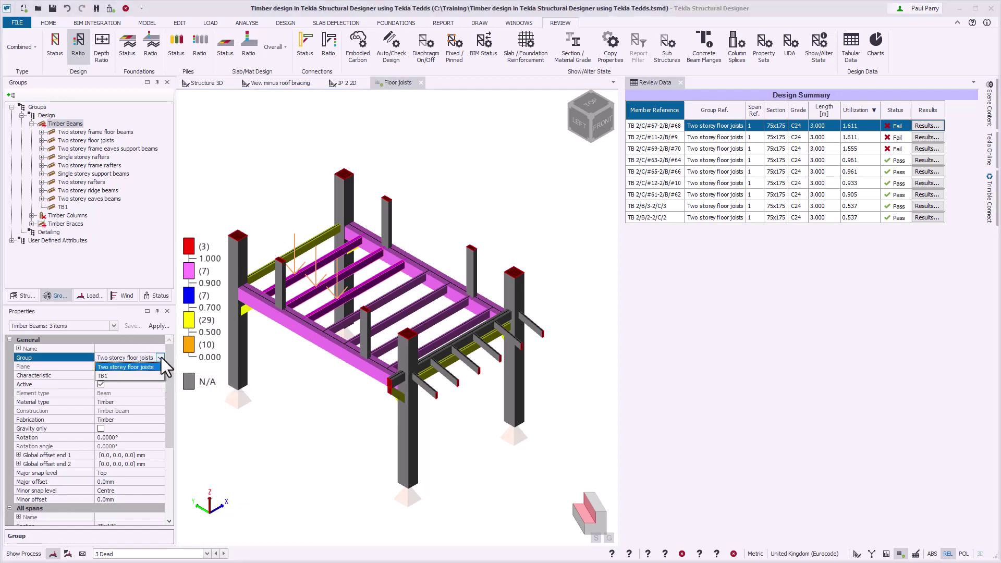
pyautogui.click(161, 358)
pyautogui.click(125, 451)
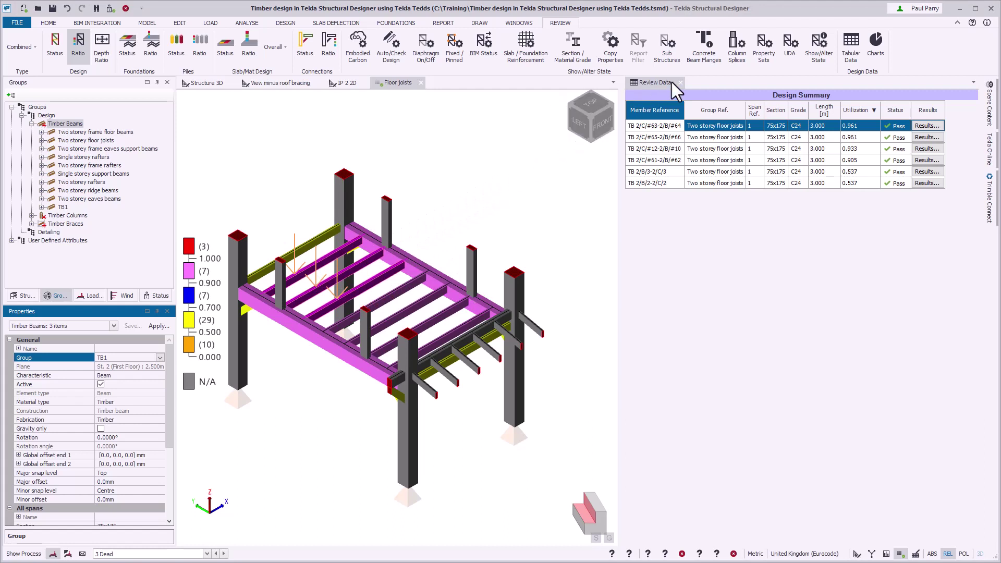
# - Include group TB1 in the design summary filter
pyautogui.click(654, 83)
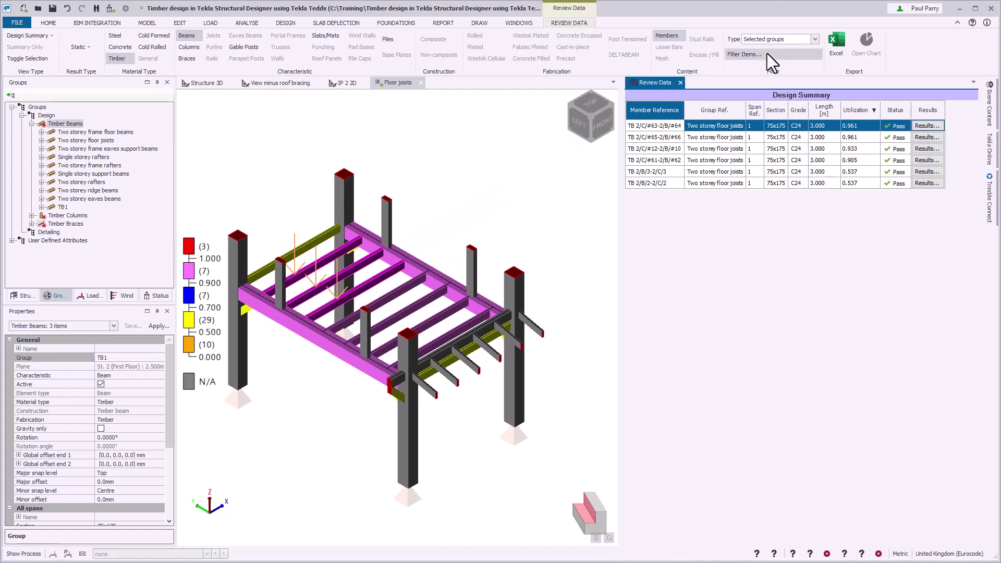
pyautogui.click(767, 53)
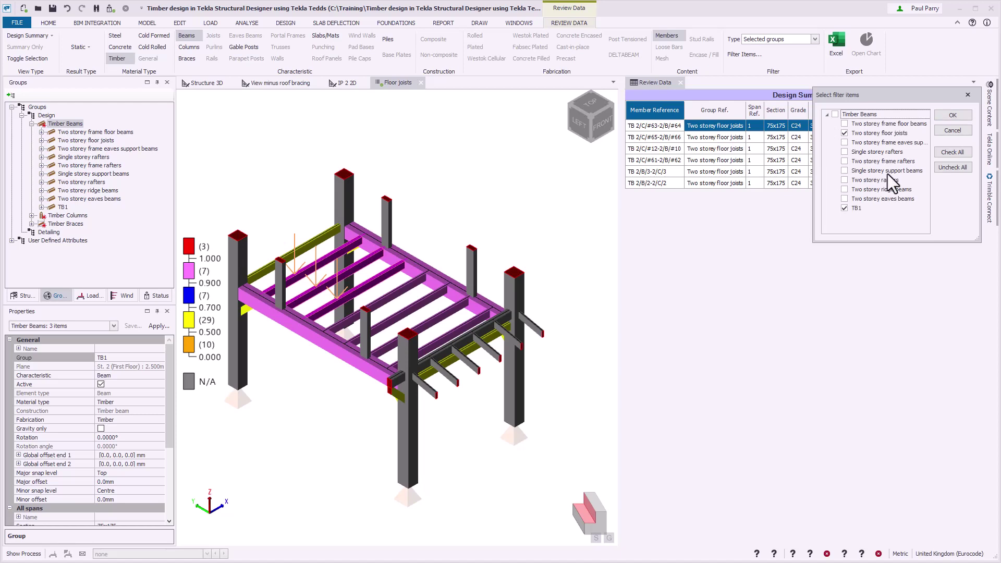
pyautogui.click(952, 116)
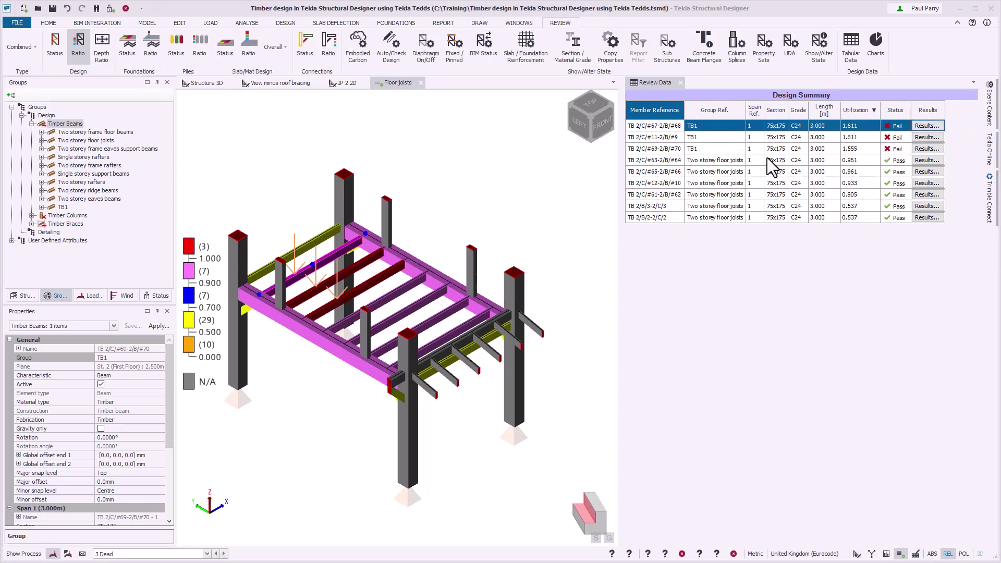
# - Start a Tedds group design of TB1 with system strength factor and compression edge restraint enabled
pyautogui.rightClick(326, 256)
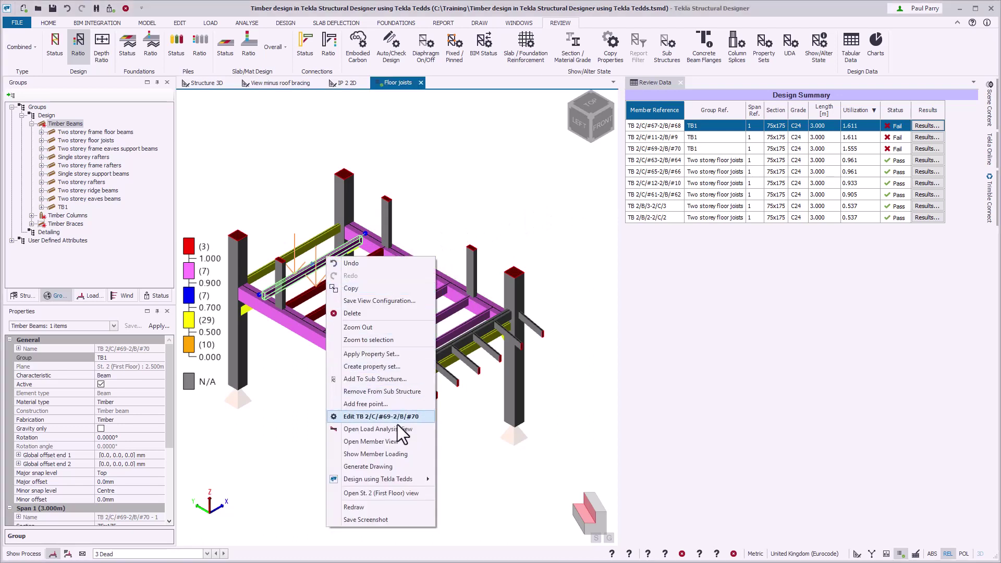
pyautogui.moveTo(421, 477)
pyautogui.click(483, 492)
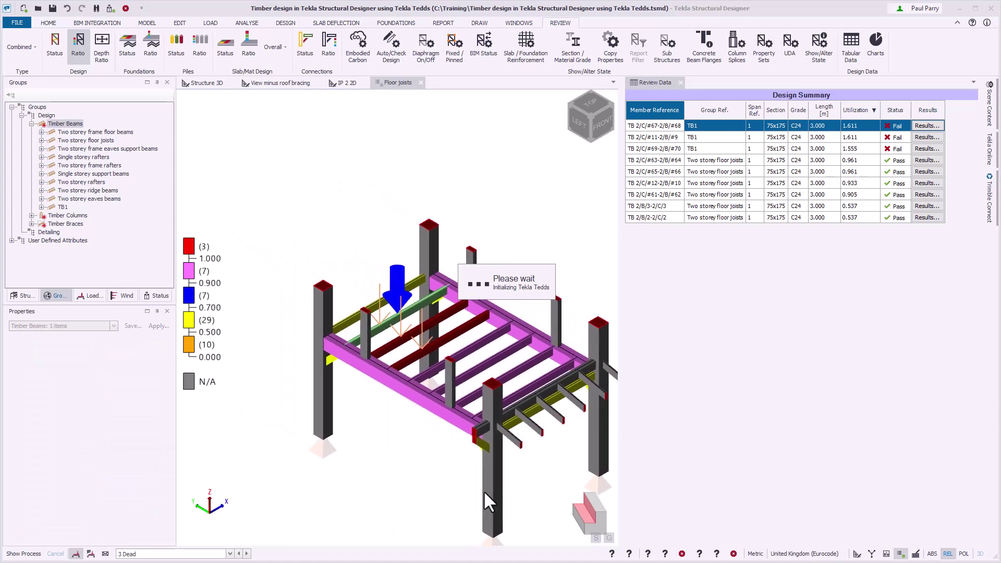
pyautogui.click(485, 437)
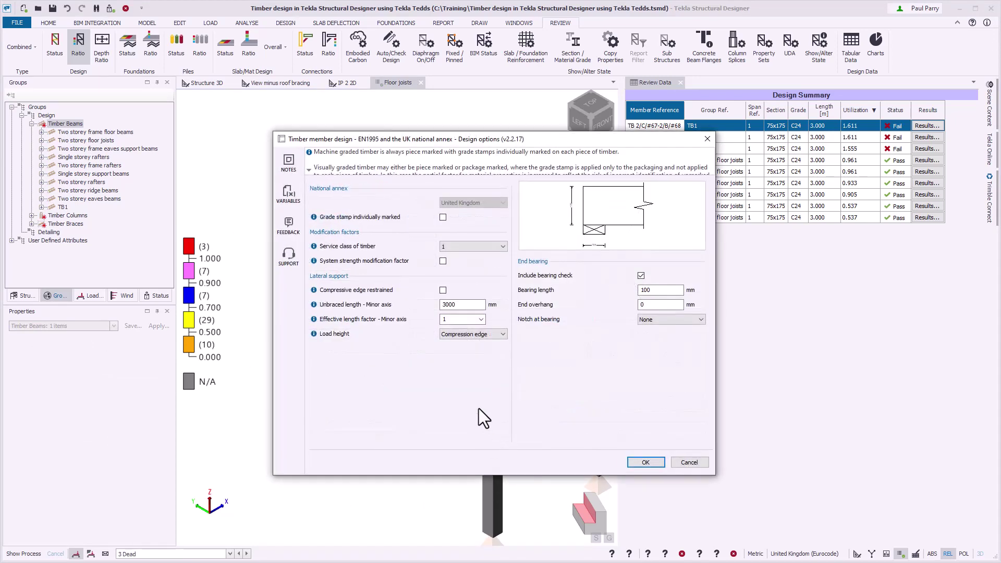
pyautogui.click(443, 261)
pyautogui.click(443, 290)
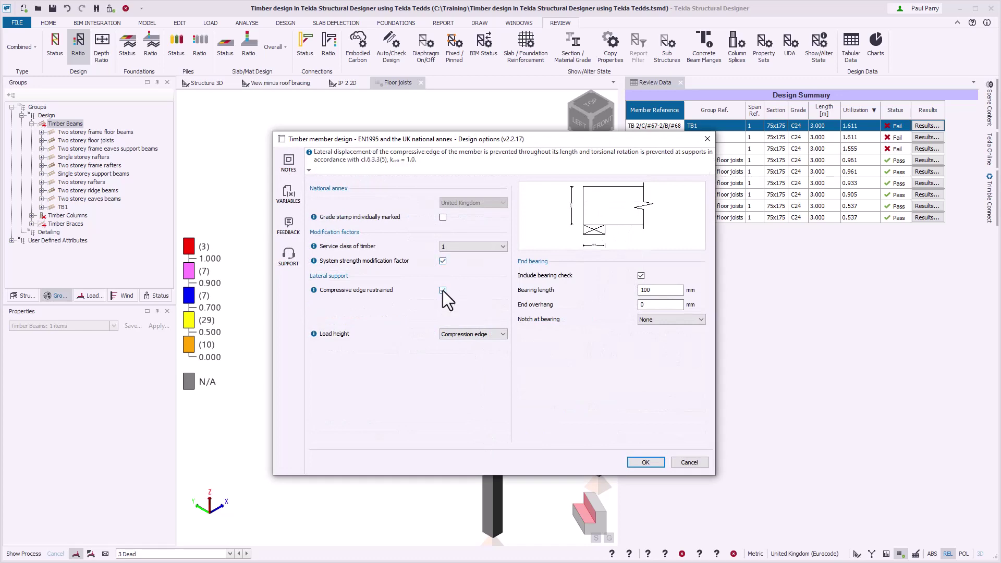
pyautogui.click(646, 463)
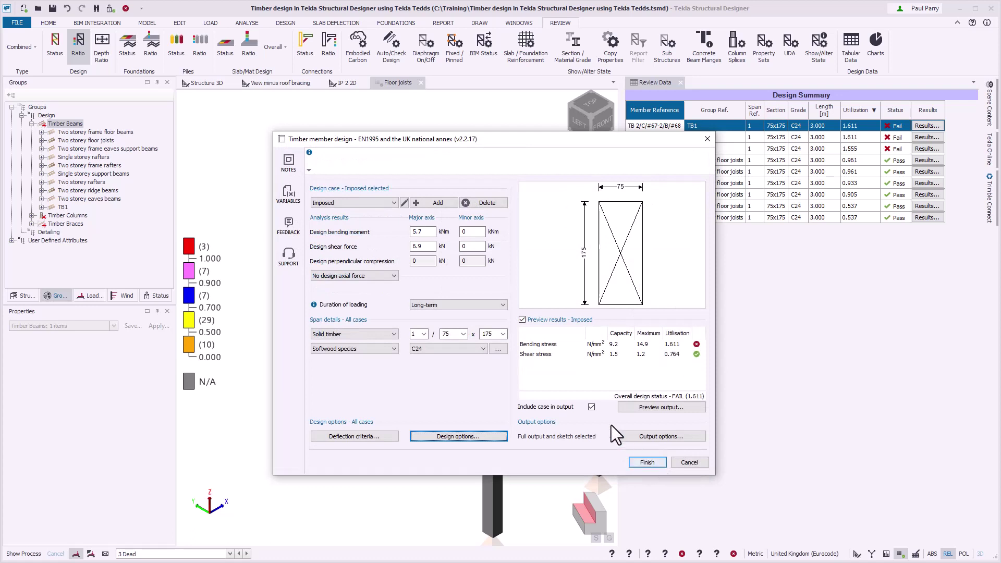
# - Set the TB1 joist depth to 225 mm and finish the group design
pyautogui.click(502, 335)
pyautogui.press('Down')
pyautogui.press('Down')
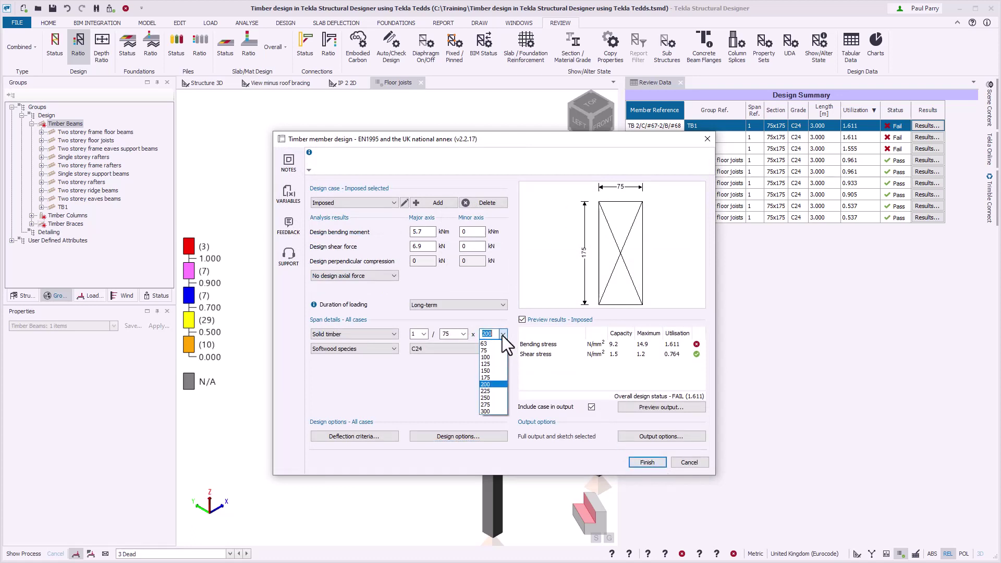
pyautogui.press('Return')
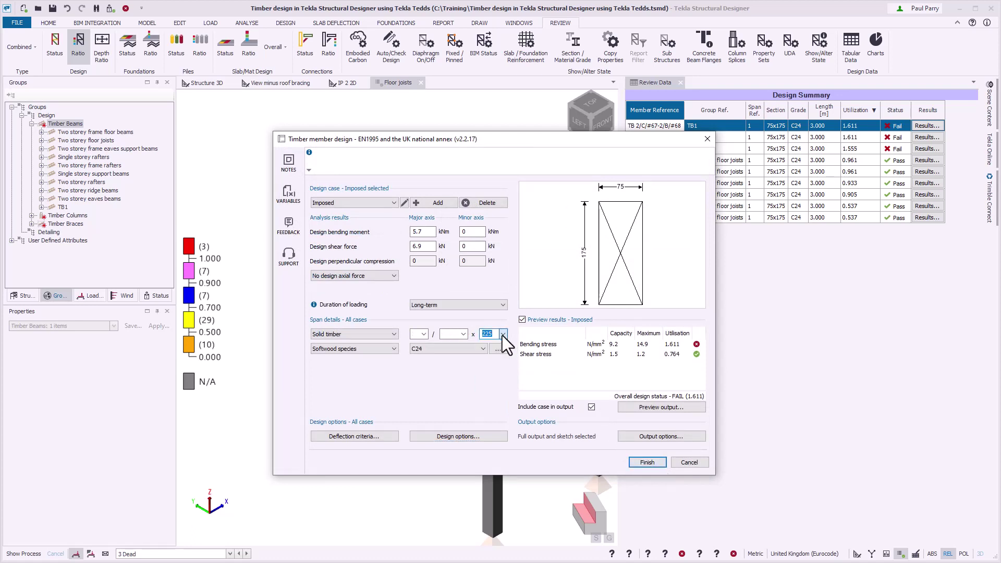
pyautogui.click(657, 463)
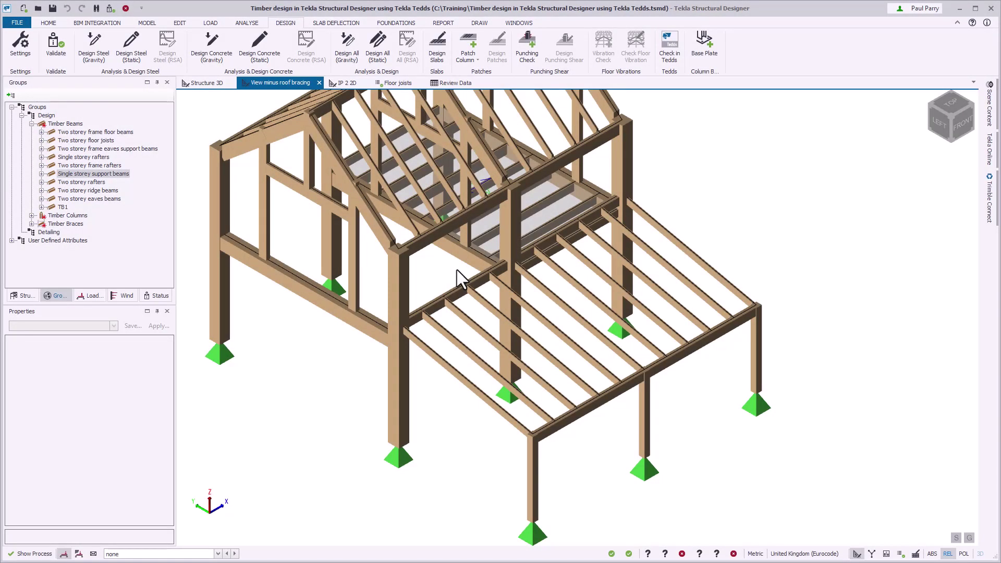
# - Design the two middle-frame beams in Tekla Tedds, finishing the timber member design for both
pyautogui.moveTo(457, 270); pyautogui.dragTo(445, 318)
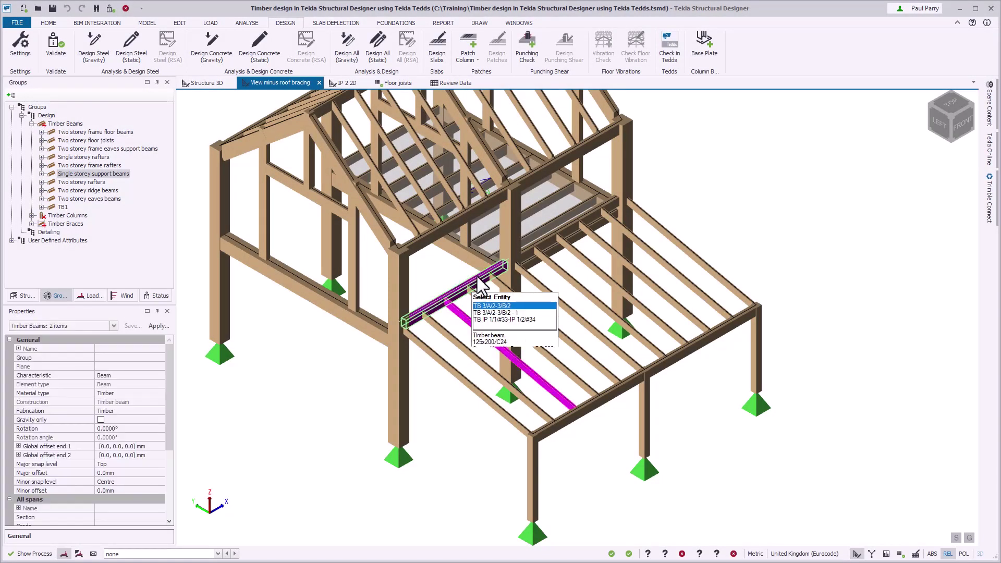
pyautogui.rightClick(478, 278)
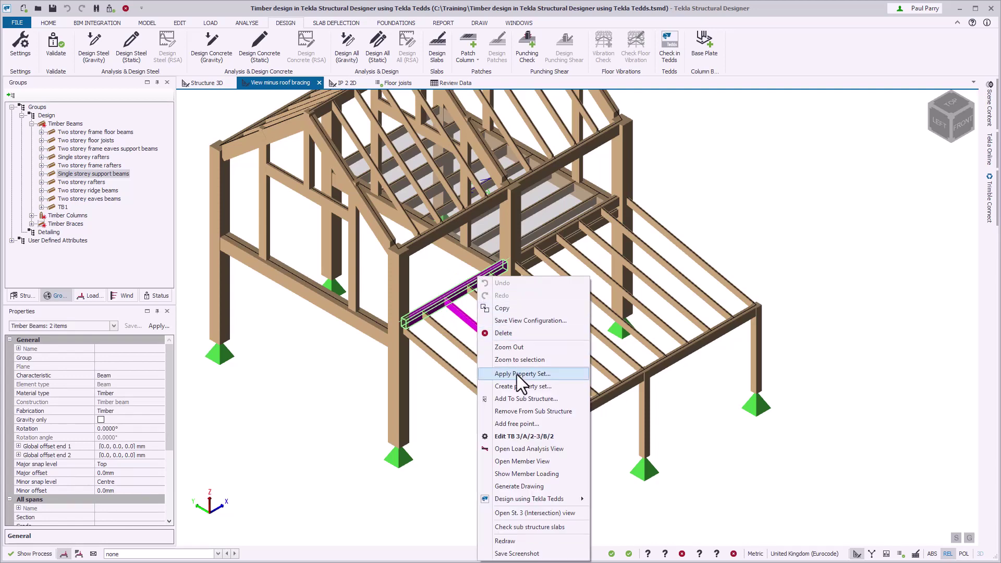
pyautogui.moveTo(568, 500)
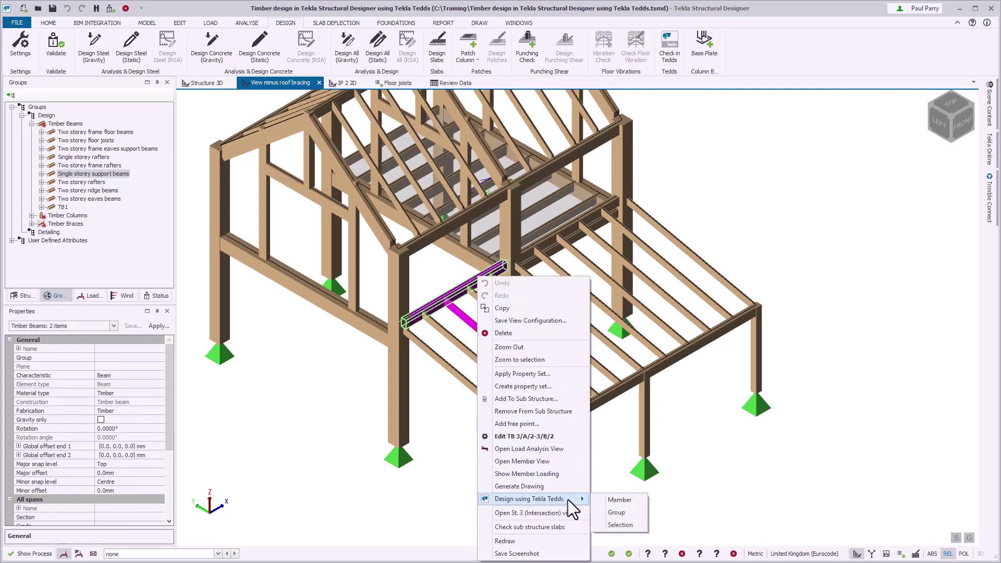
pyautogui.click(638, 524)
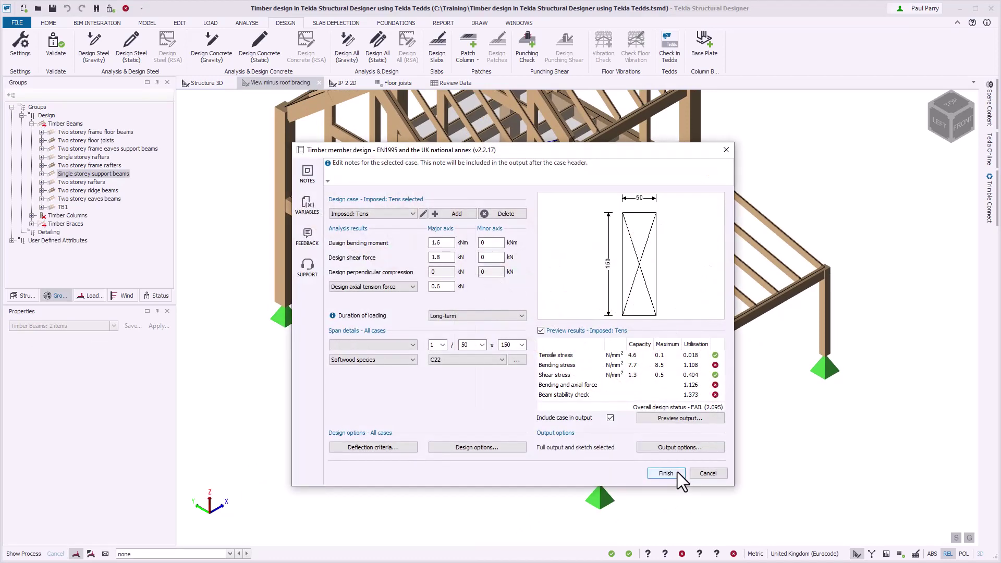
pyautogui.click(677, 472)
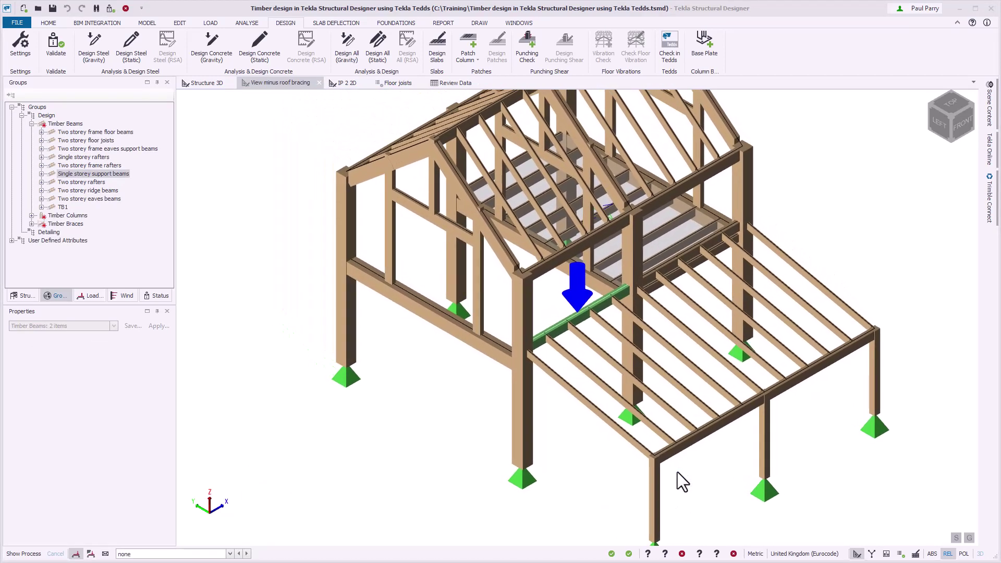
pyautogui.click(677, 471)
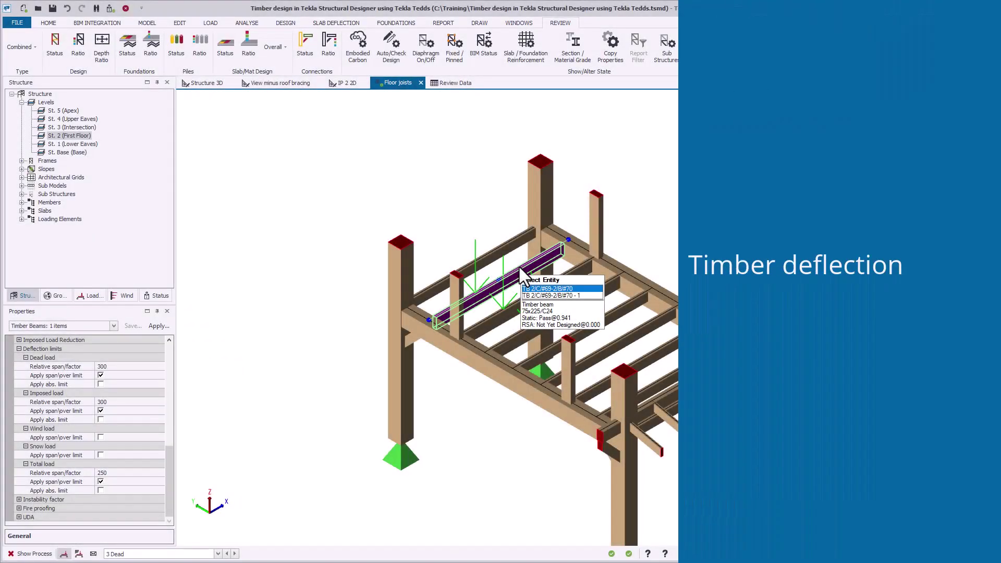
# - Edit the beam's deflection limits with design case Total long term deflection - C#1 and show its criteria
pyautogui.rightClick(522, 275)
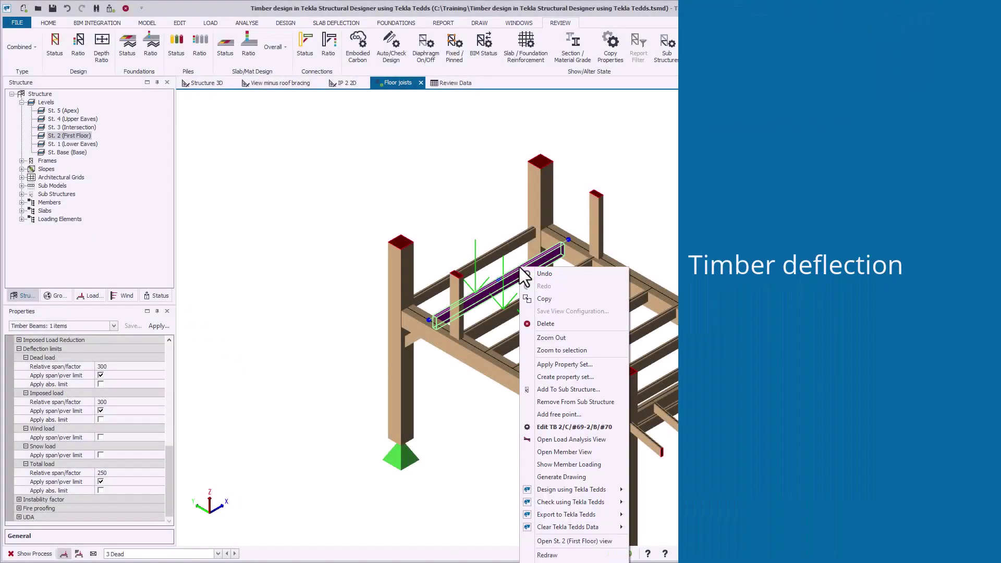
pyautogui.click(618, 426)
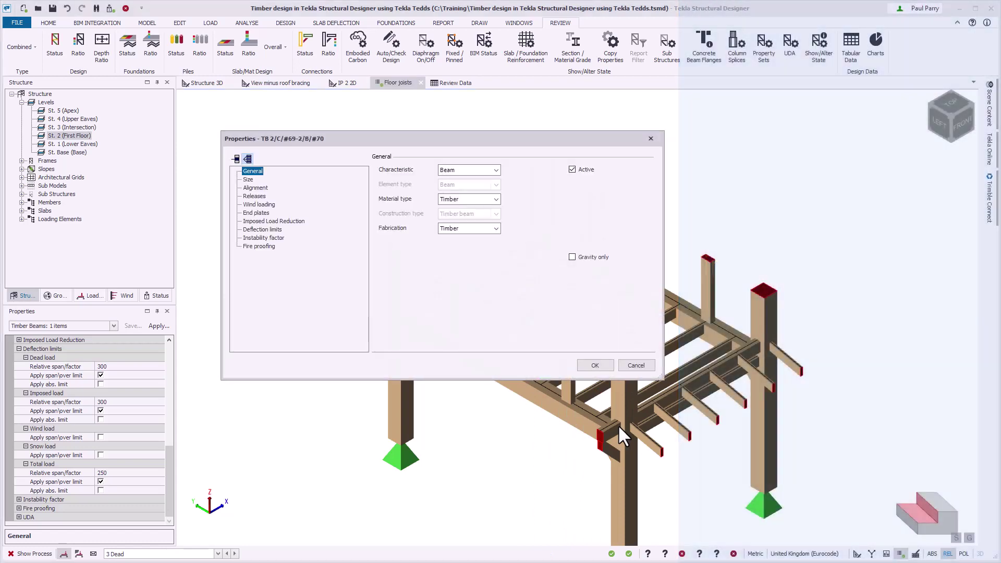
pyautogui.click(280, 230)
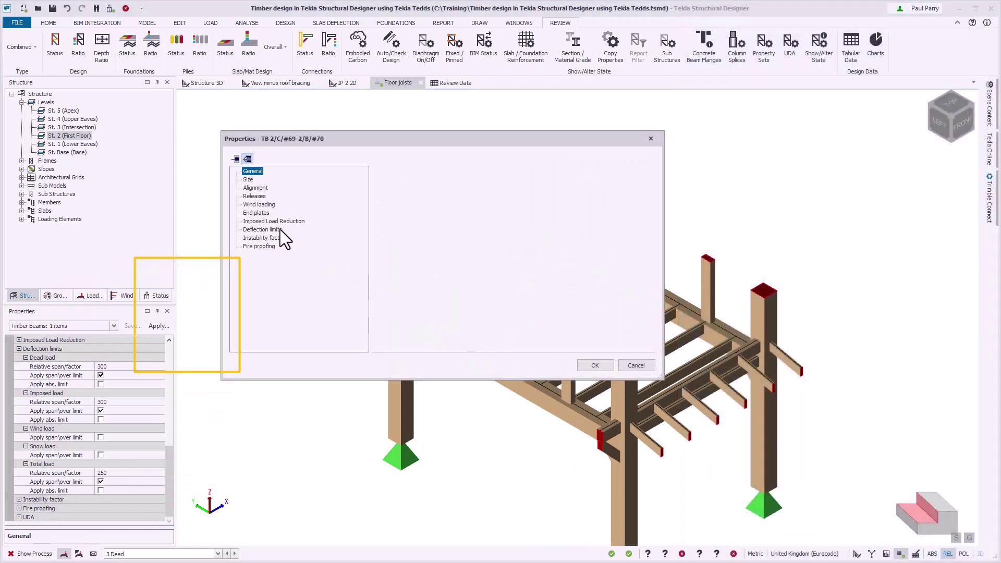
pyautogui.click(280, 230)
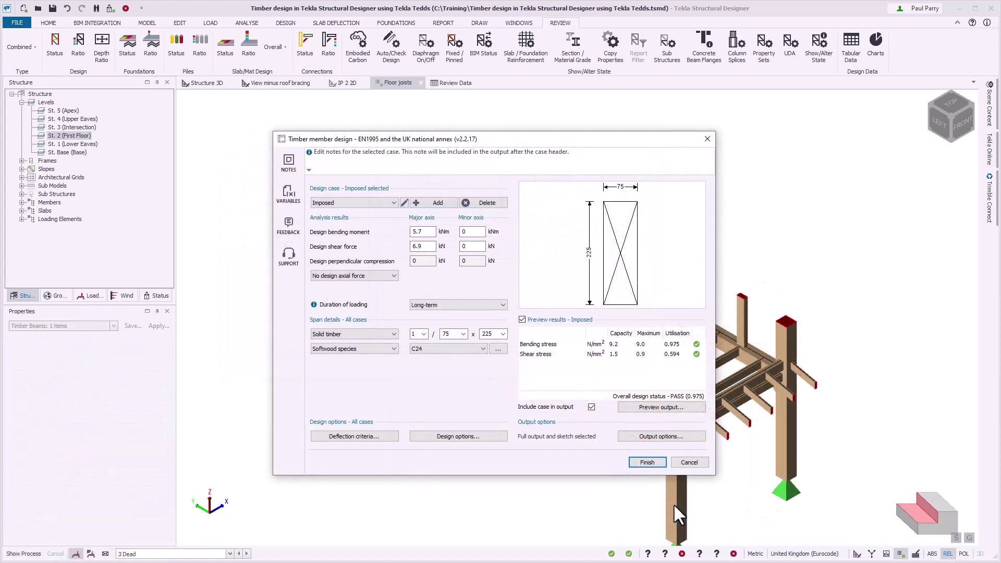
pyautogui.click(393, 201)
pyautogui.press('Down')
pyautogui.press('Down')
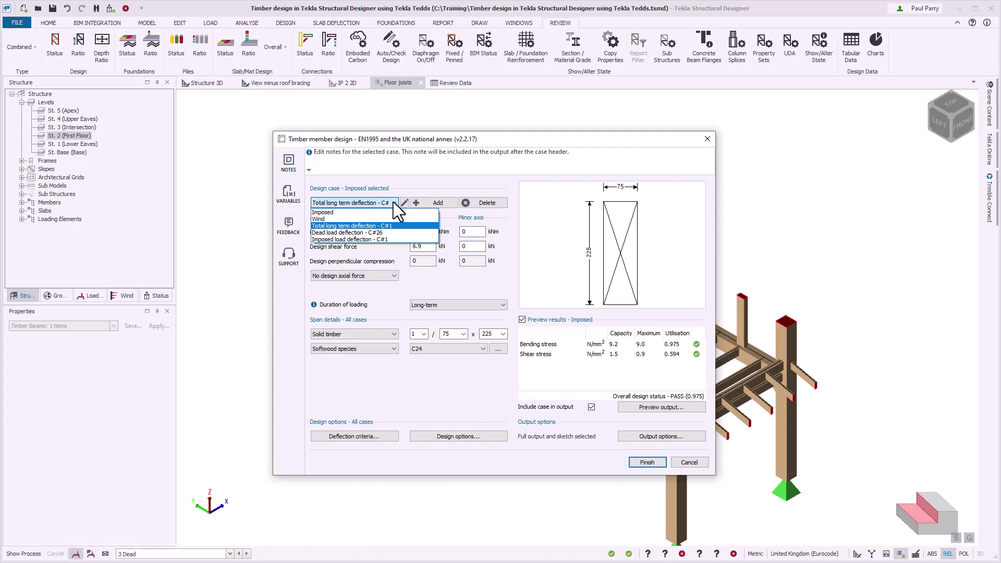
pyautogui.press('Return')
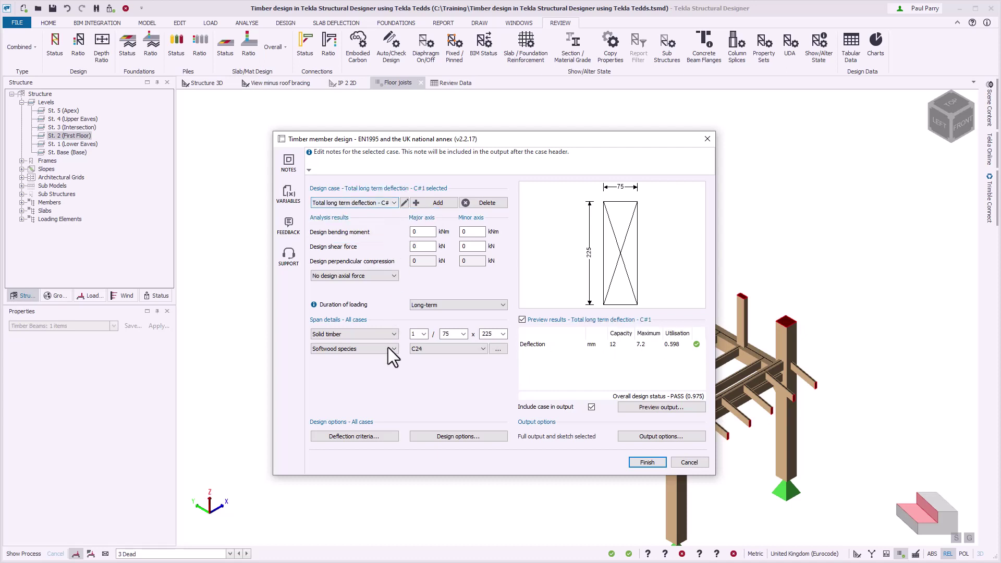
pyautogui.click(385, 436)
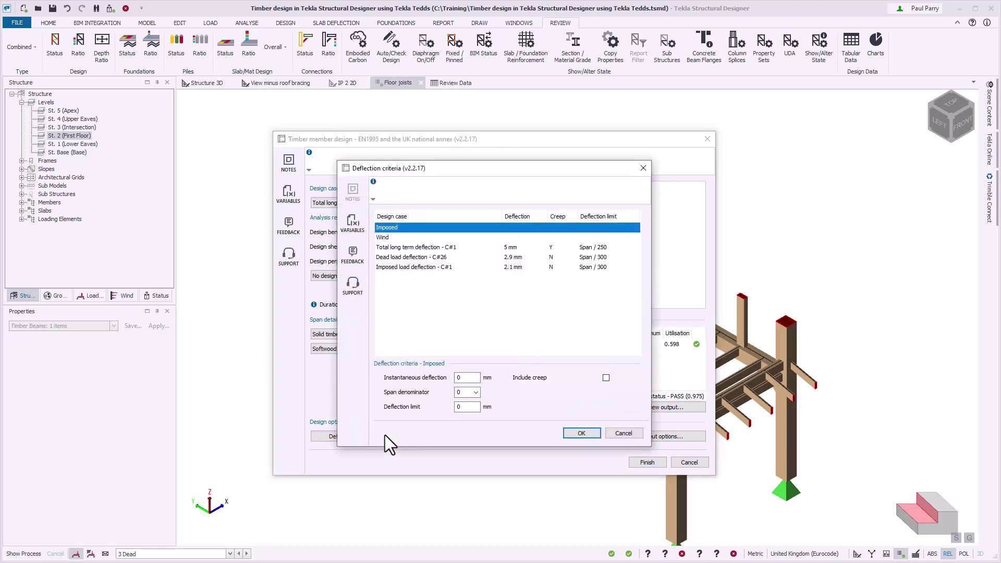
# - Inspect the total long term deflection row, toggling Include creep off and on, then cancel unchanged
pyautogui.click(463, 248)
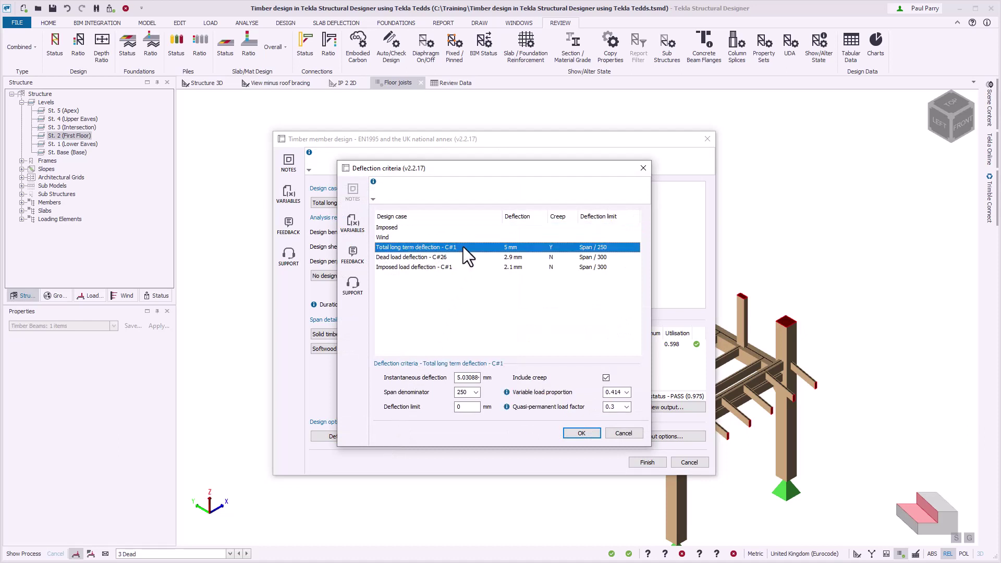
pyautogui.click(605, 379)
pyautogui.click(606, 377)
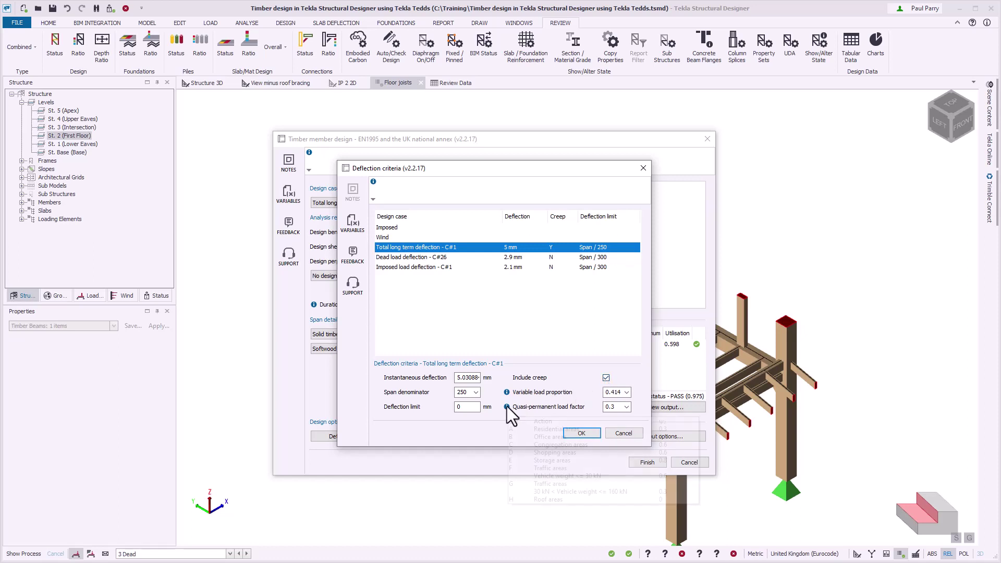
pyautogui.moveTo(507, 406)
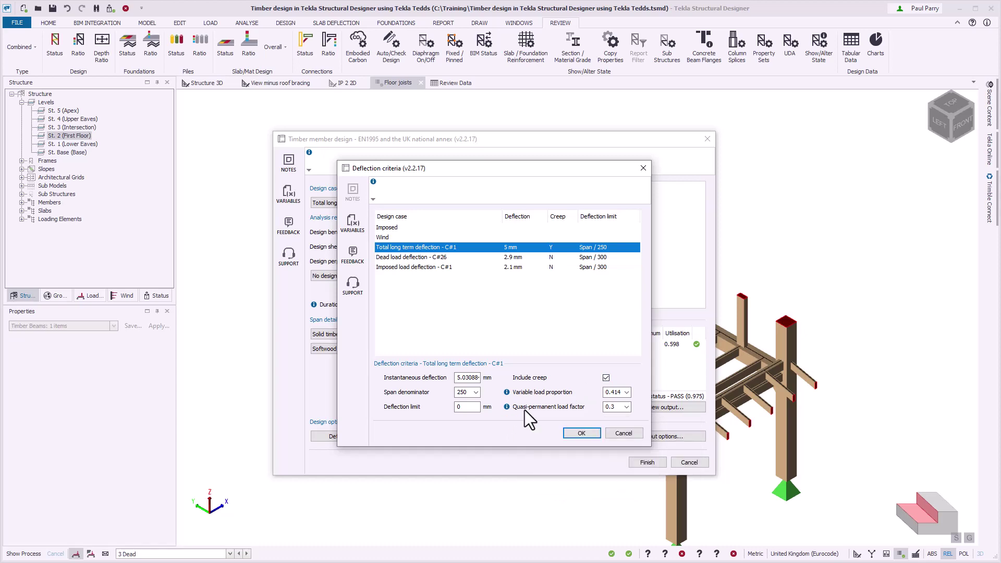
pyautogui.click(636, 433)
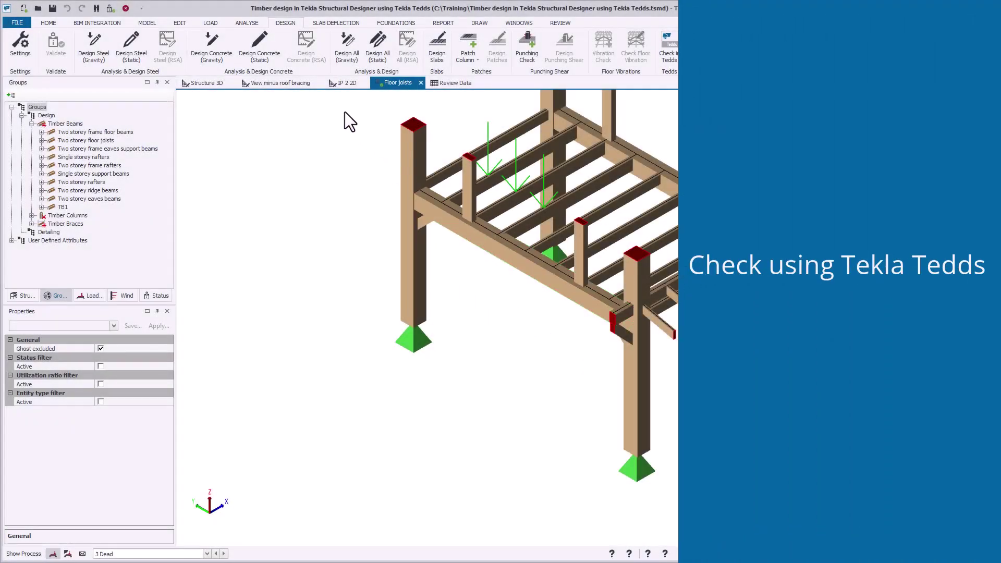
# - Run Analyse All (Static) and colour members by utilisation ratio
pyautogui.click(260, 23)
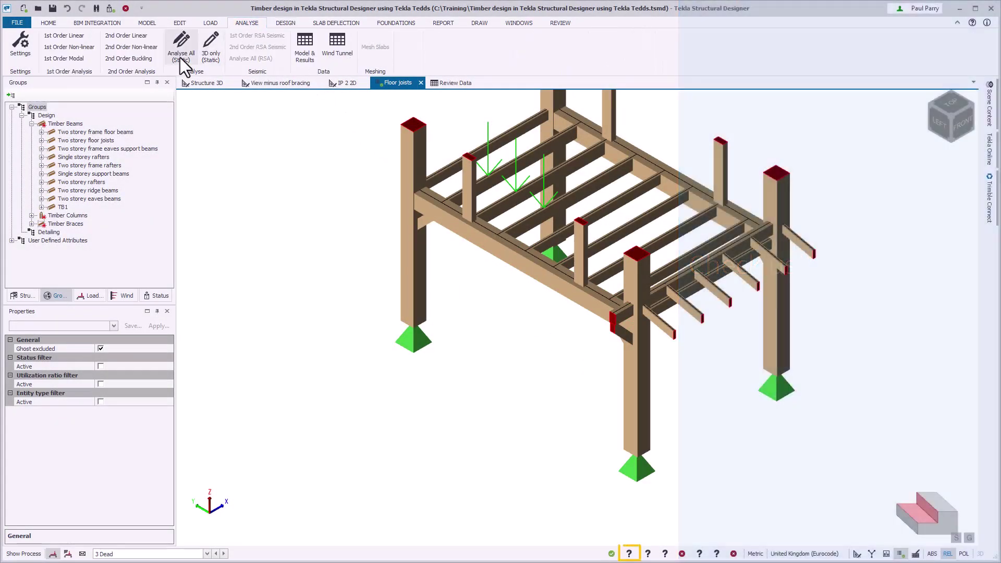
pyautogui.click(179, 57)
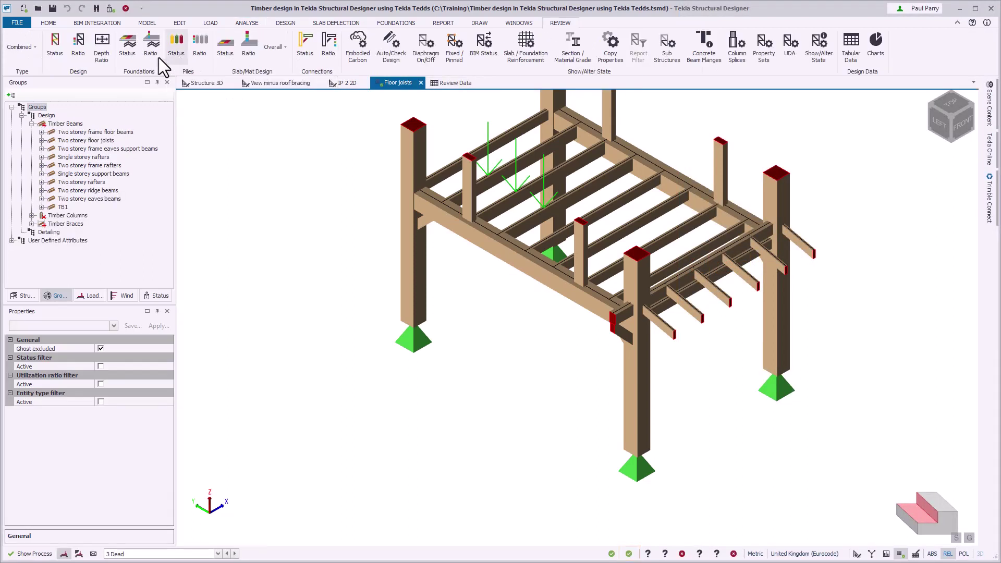
pyautogui.click(77, 55)
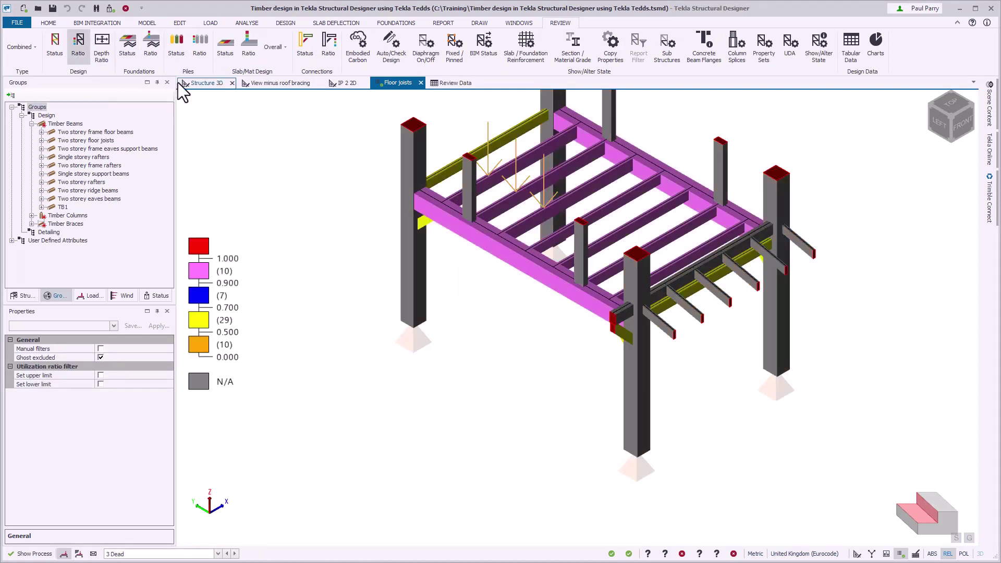
# - Check the group of floor joist TB 2/C/#65-2/B/#66 using Tekla Tedds
pyautogui.moveTo(526, 170)
pyautogui.click(628, 195)
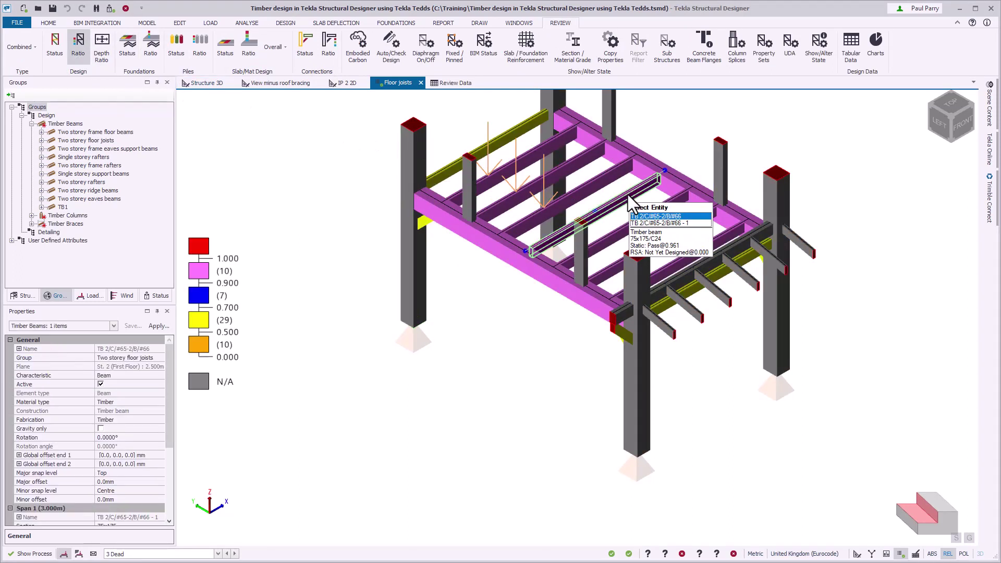
pyautogui.rightClick(628, 195)
pyautogui.moveTo(722, 434)
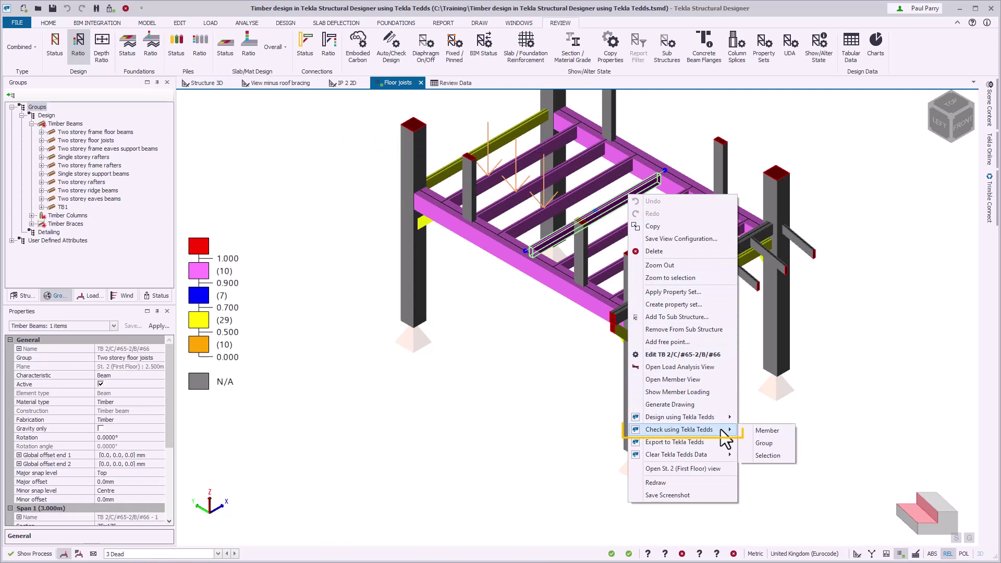
pyautogui.click(784, 442)
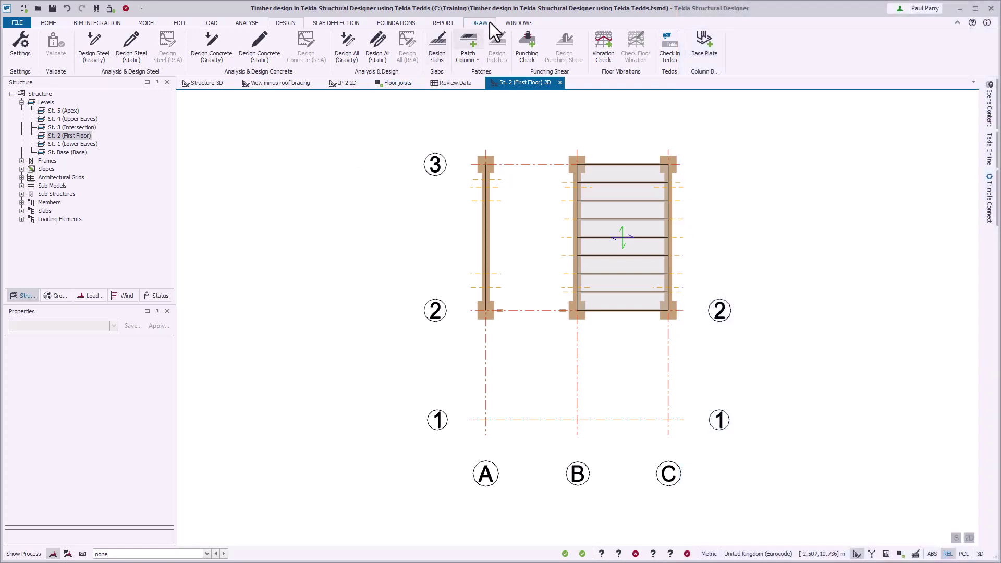
# - Export the first-floor general arrangement drawing to DXF at 1:20
pyautogui.click(490, 23)
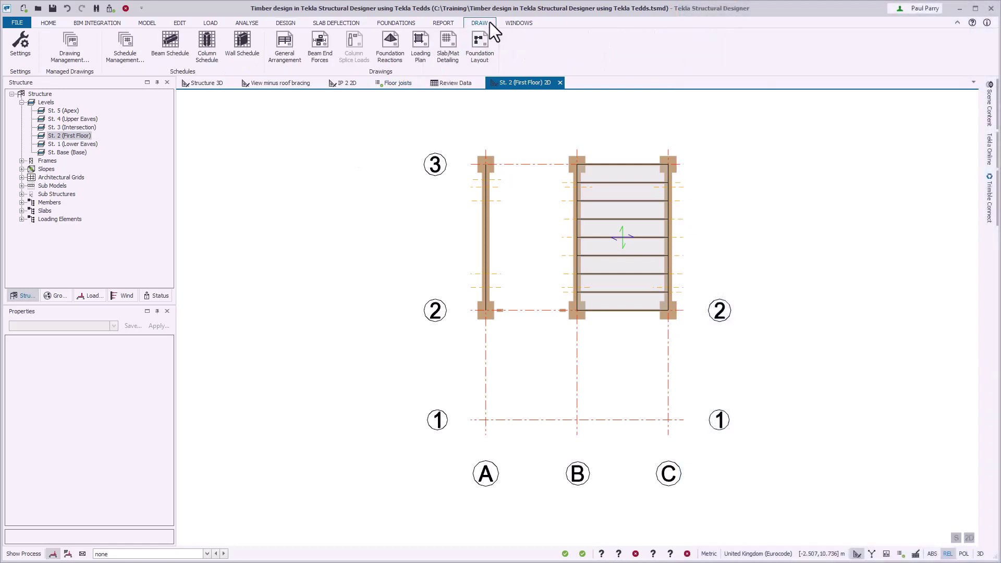
pyautogui.click(284, 49)
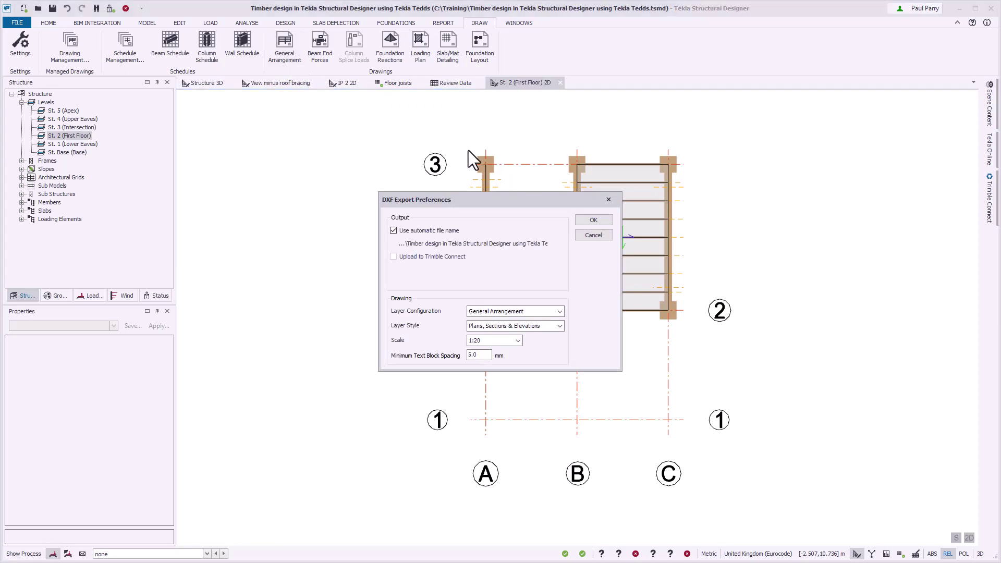
pyautogui.click(593, 220)
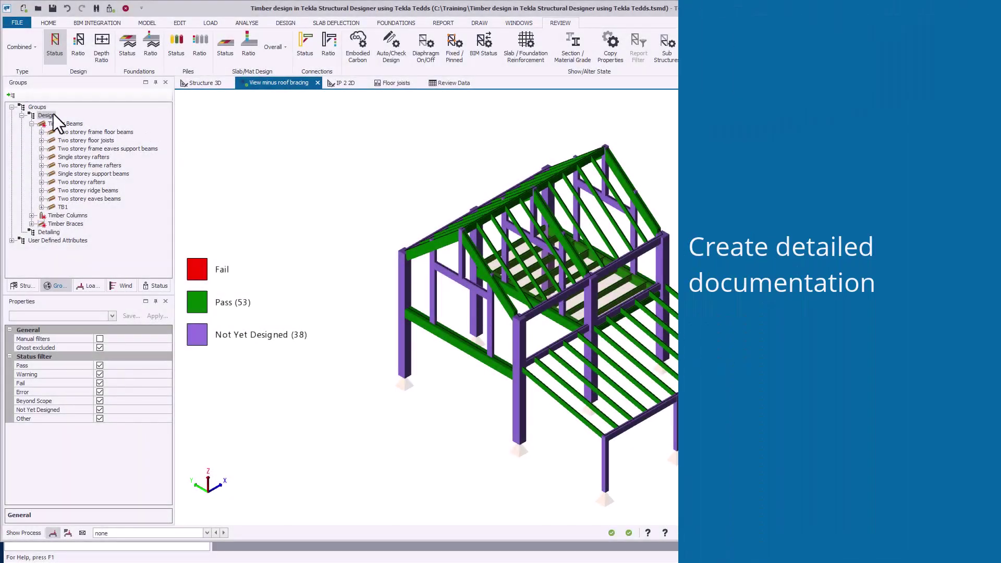
# - Export the whole Design model to Tekla Tedds
pyautogui.click(53, 113)
pyautogui.rightClick(53, 114)
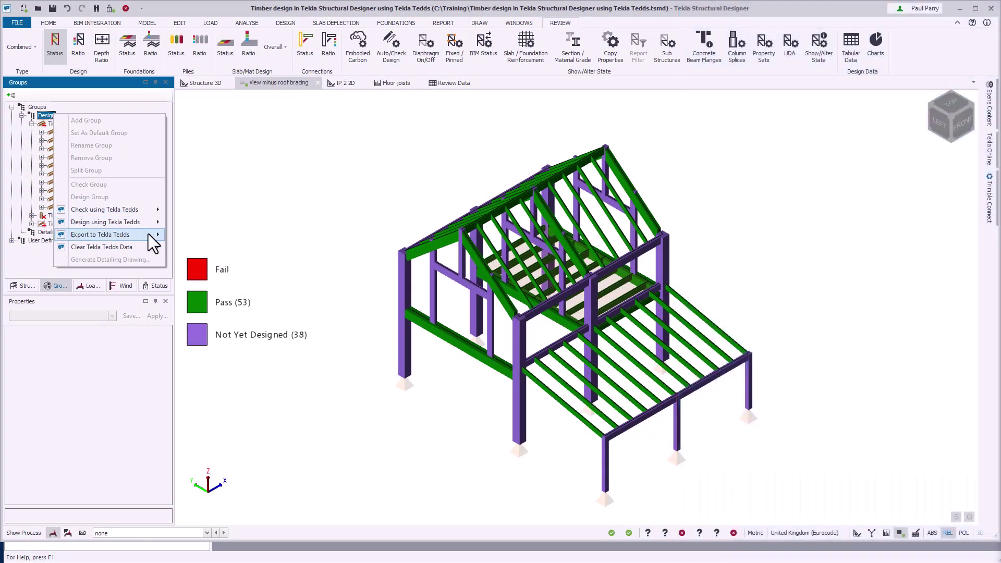
pyautogui.moveTo(148, 234)
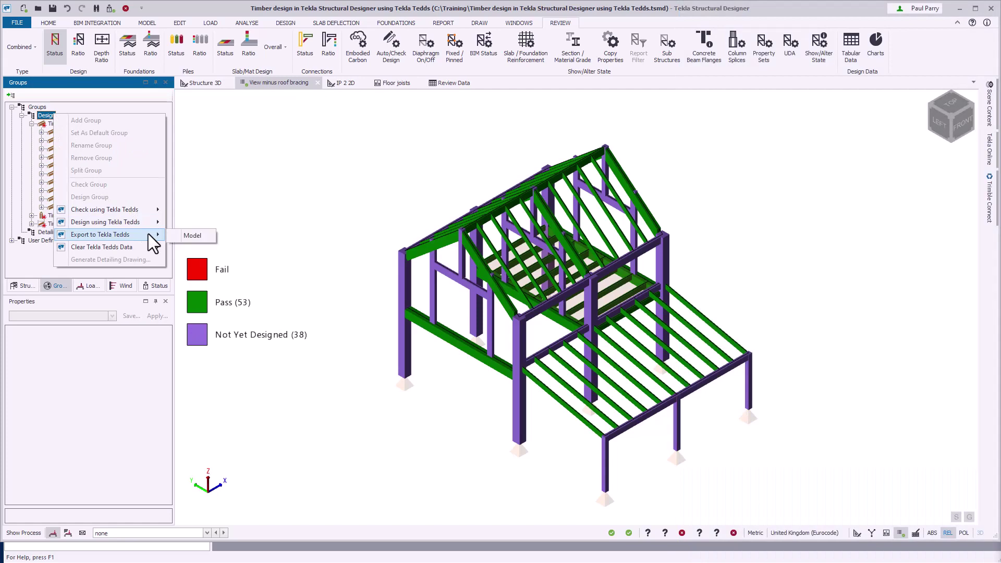
pyautogui.click(205, 237)
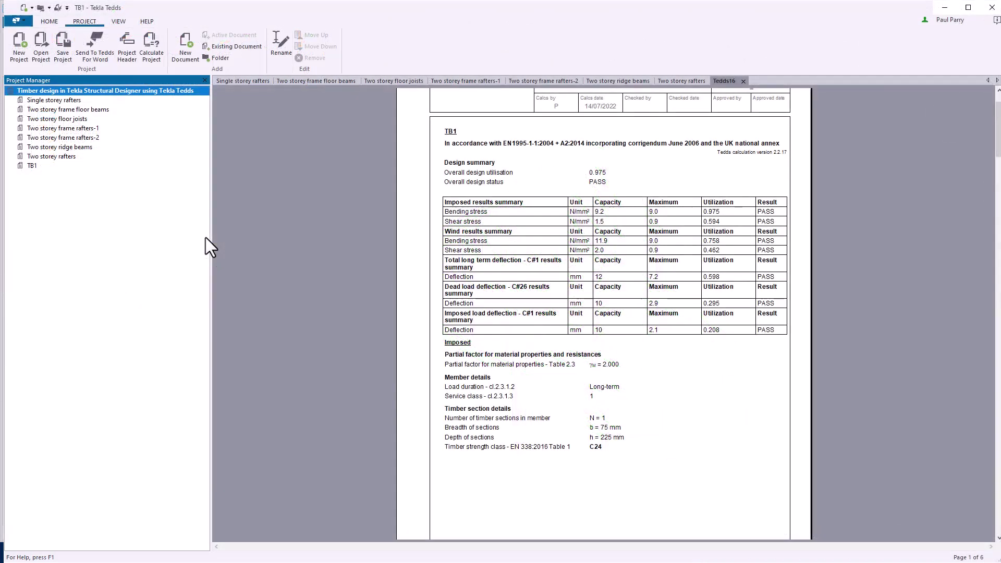
# - Open the Two storey floor joists calculation (75x175 C24, utilisation 0.961, PASS) in Project Manager
pyautogui.click(77, 99)
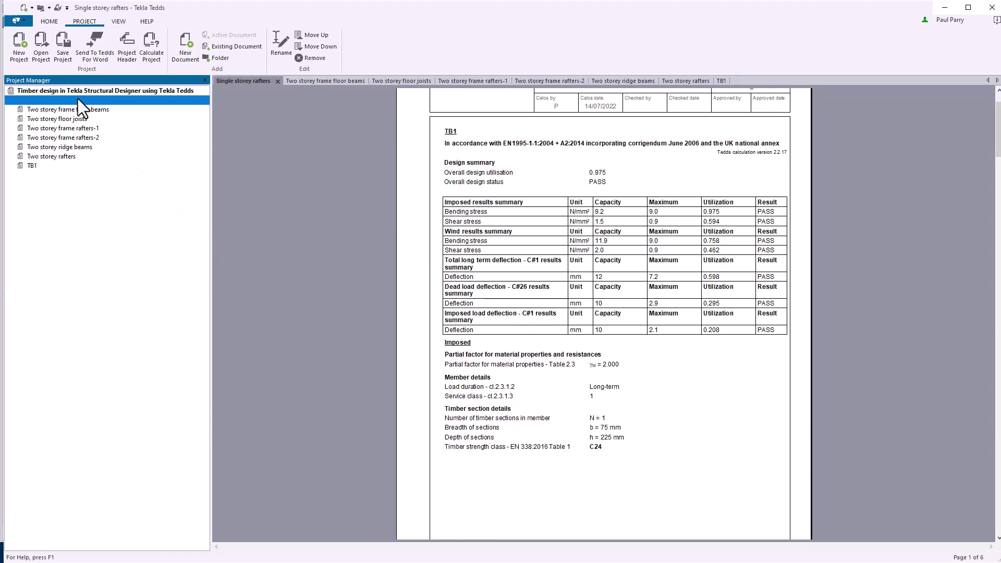
pyautogui.click(83, 119)
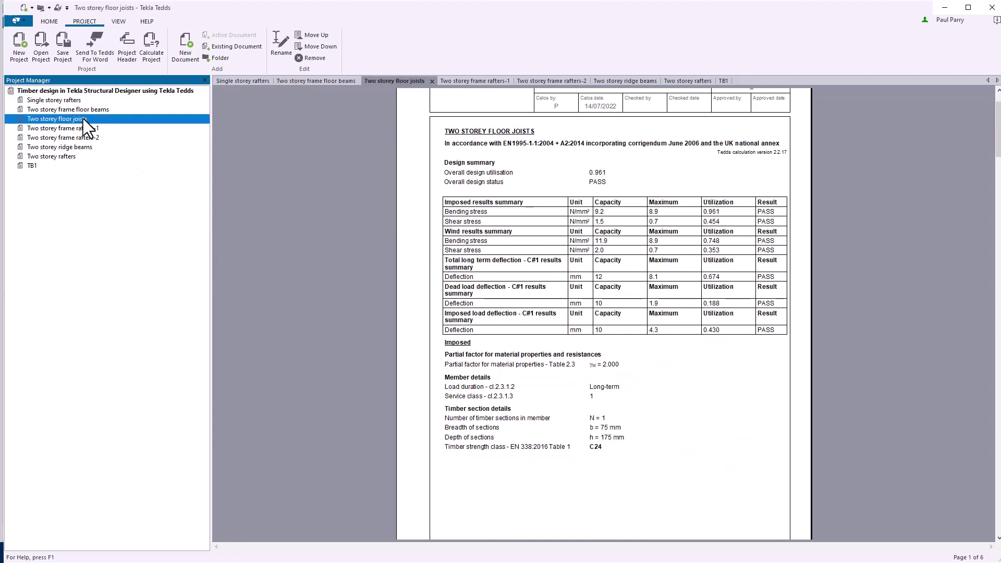